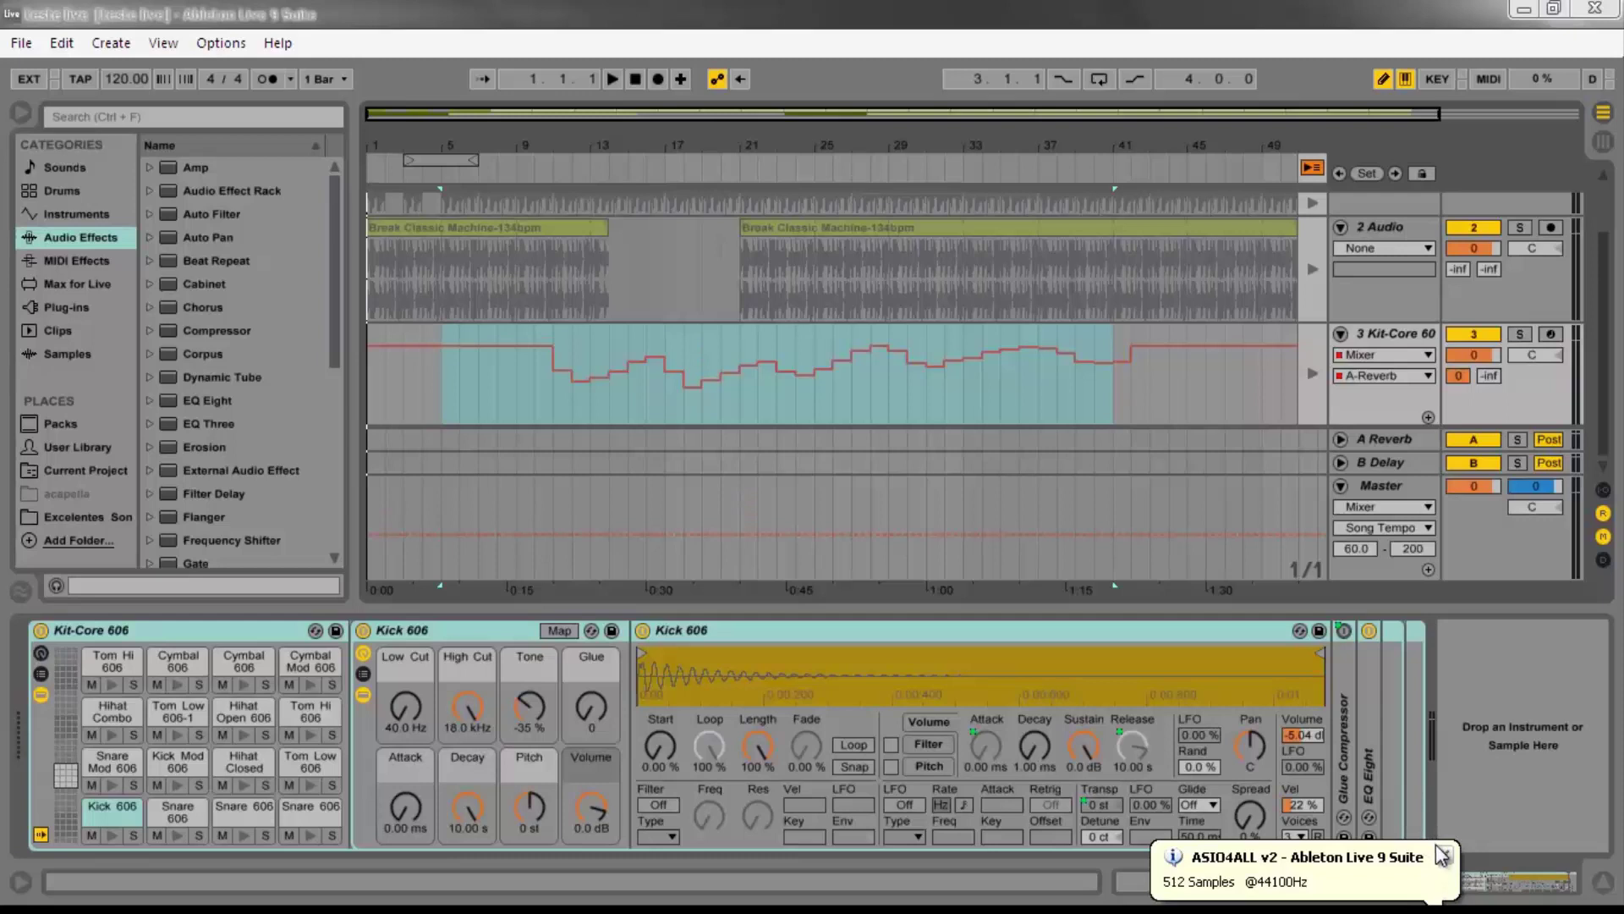
Step: Dismiss the audio driver notification, switch to the Session view and open the 3-Strings clip on the Kit-Core track
{"action": "left_click", "coordinate": [1442, 852]}
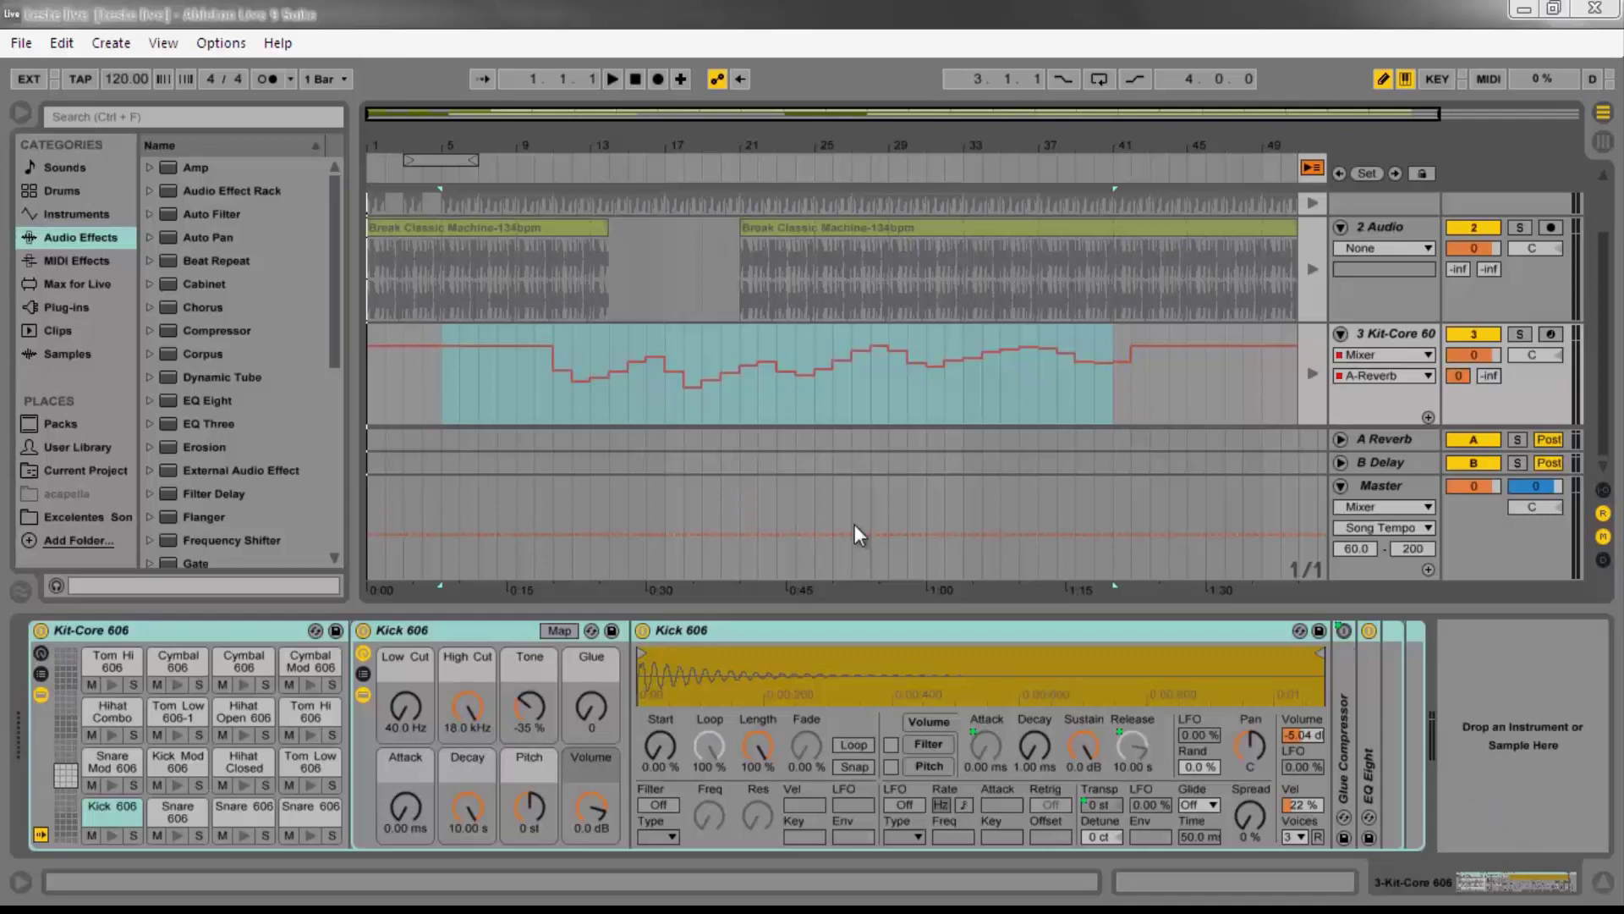
{"action": "left_click", "coordinate": [1603, 142]}
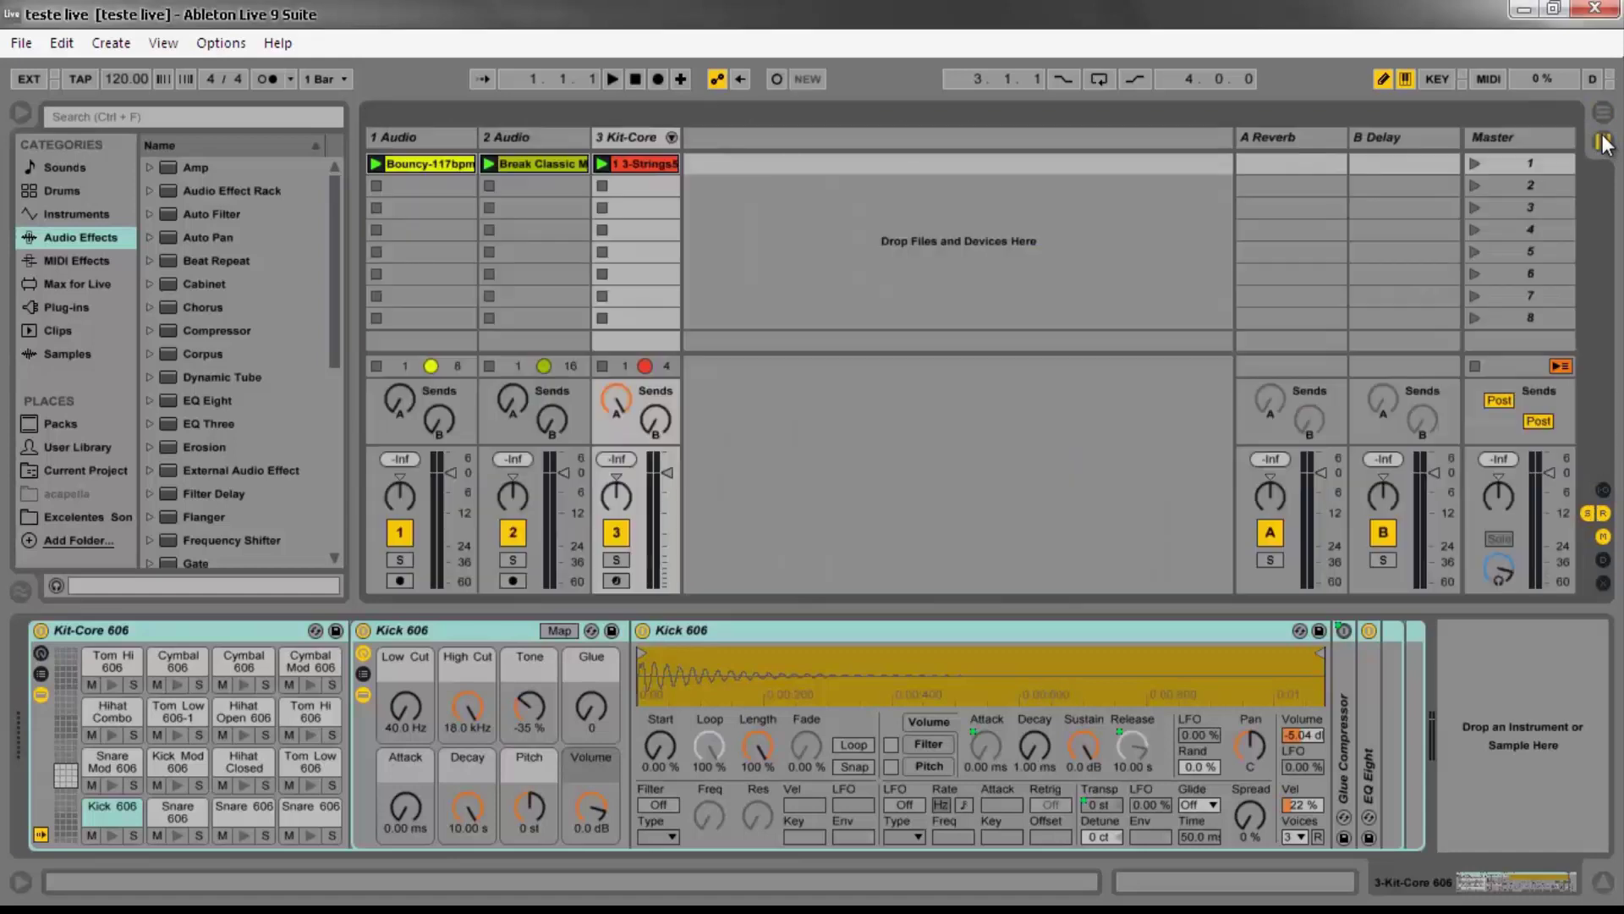
{"action": "double_click", "coordinate": [636, 165]}
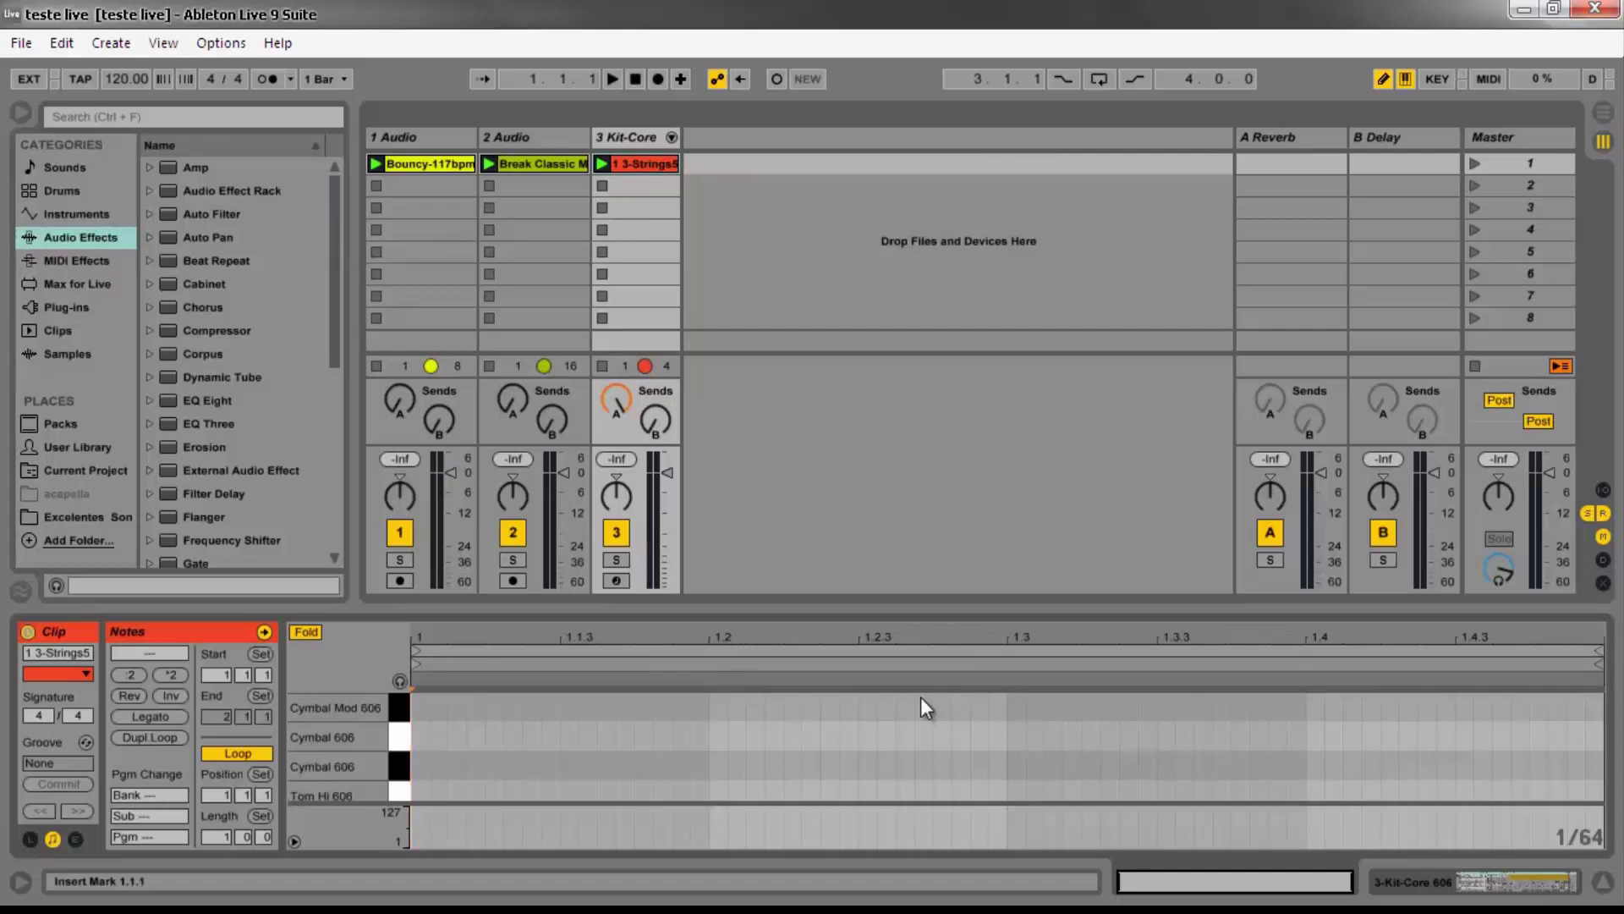
Step: Look over the MIDI Effects category in the browser and return to the Audio Effects category
{"action": "left_click", "coordinate": [74, 259]}
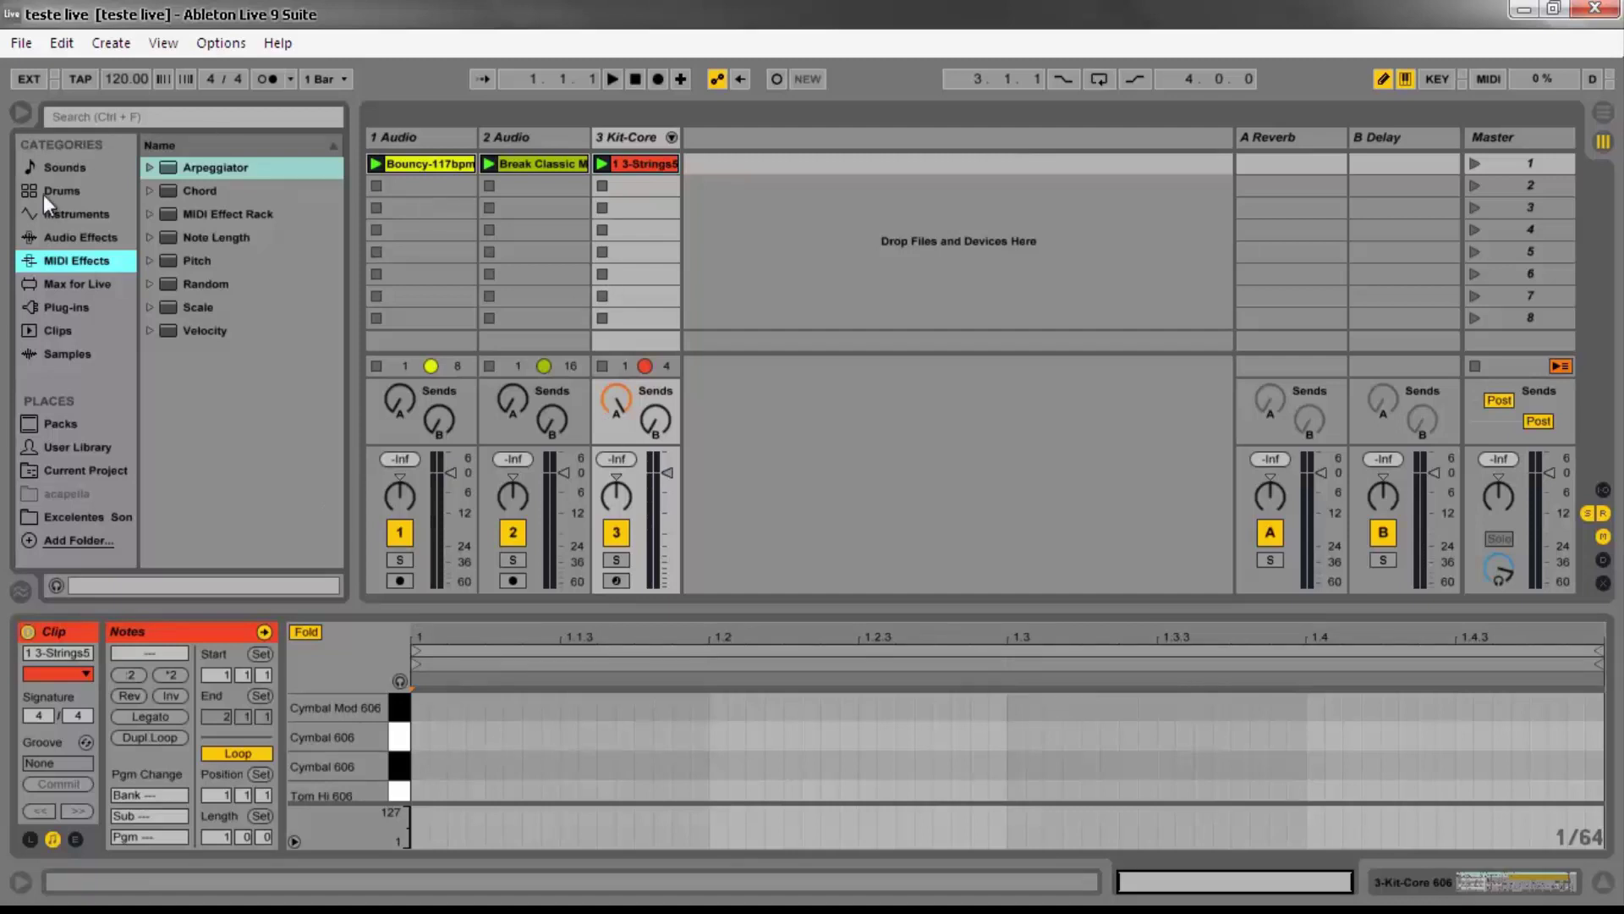
{"action": "left_click", "coordinate": [80, 241]}
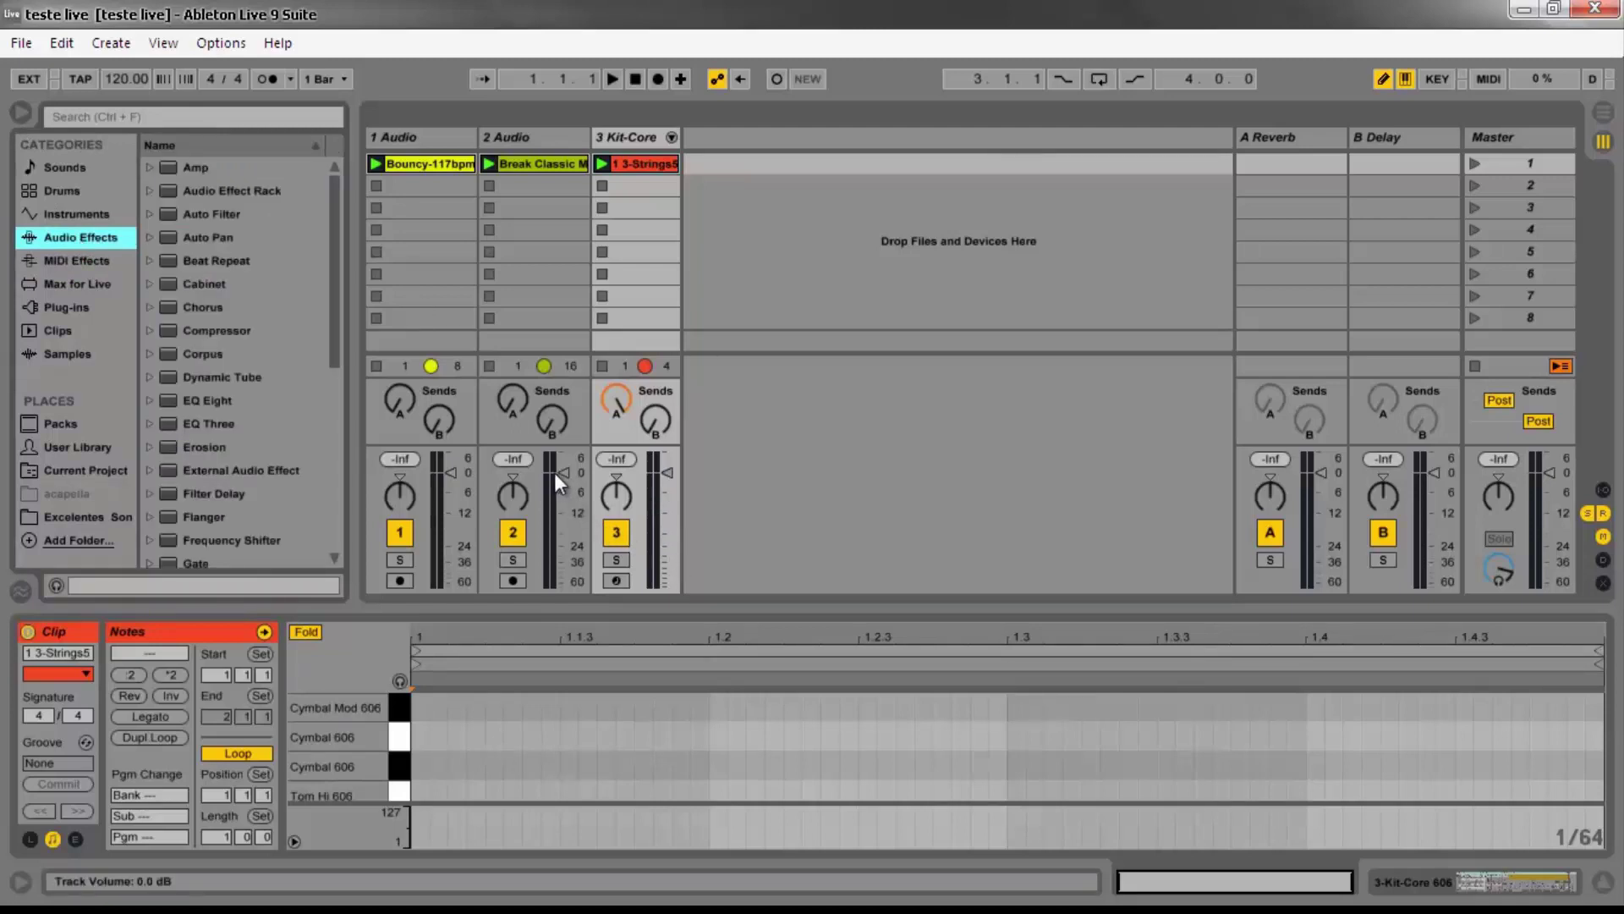
Step: Lower the volume of the 2 Audio track to about -24 dB
{"action": "left_click", "coordinate": [556, 532]}
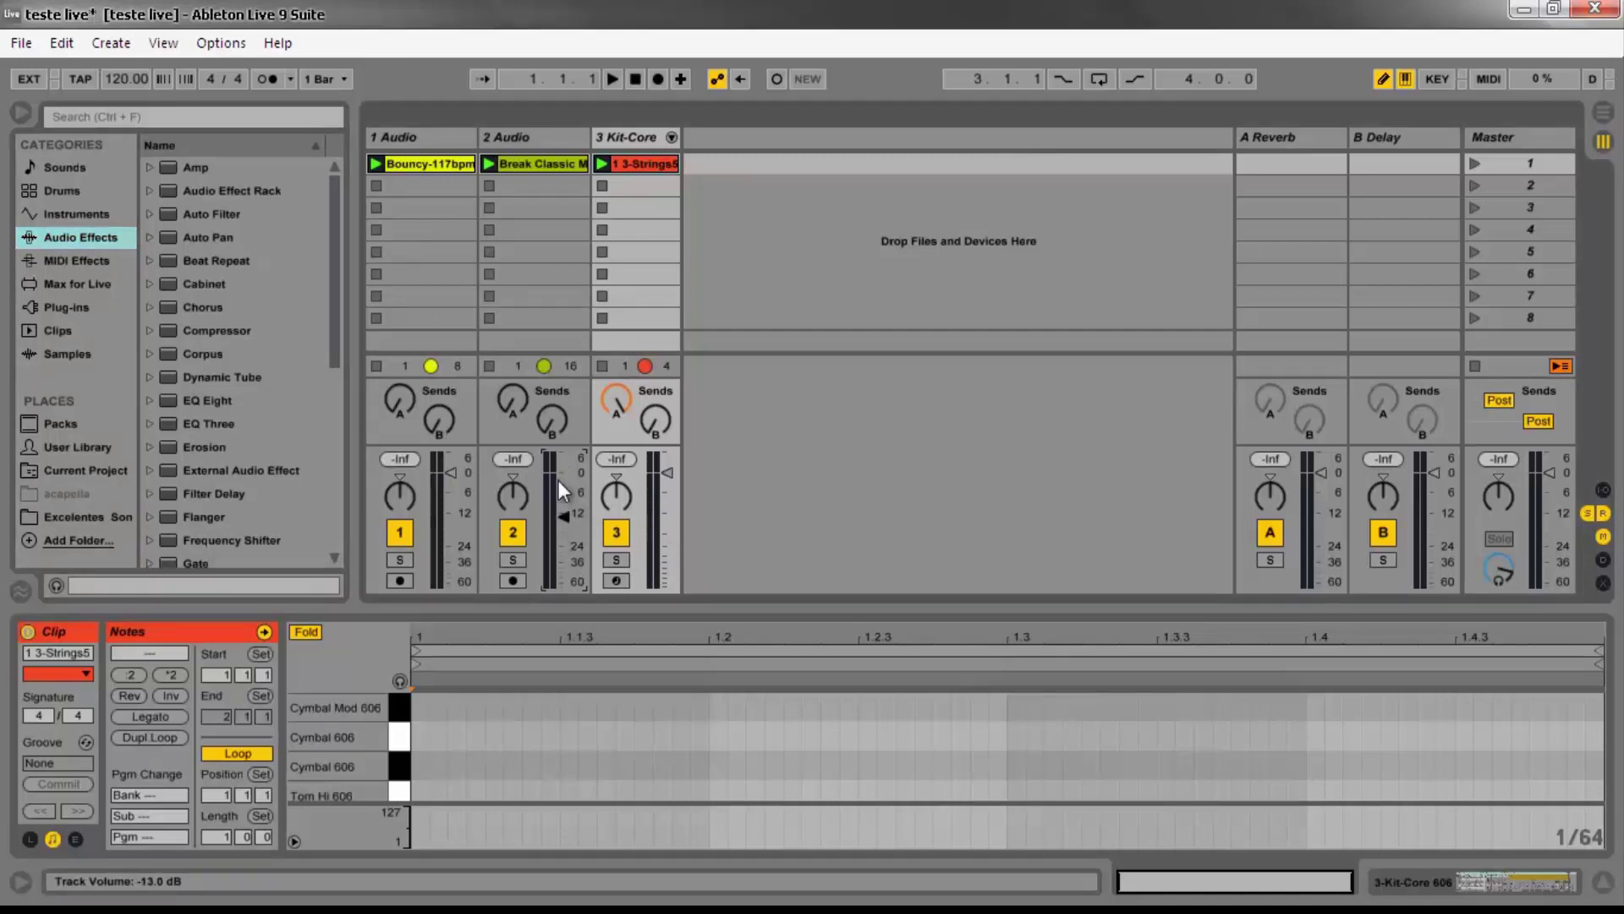
{"action": "key", "text": "Down"}
{"action": "key", "text": "Down"}
{"action": "key", "text": "Down"}
{"action": "key", "text": "Down"}
{"action": "key", "text": "Down"}
{"action": "key", "text": "Down"}
Step: Lower the Master track's volume to about -24 dB
{"action": "left_click", "coordinate": [1550, 469]}
{"action": "key", "text": "Down"}
{"action": "key", "text": "Down"}
{"action": "key", "text": "Down"}
{"action": "key", "text": "Down"}
{"action": "key", "text": "Down"}
{"action": "key", "text": "Down"}
{"action": "key", "text": "Down"}
{"action": "key", "text": "Down"}
{"action": "key", "text": "Down"}
{"action": "key", "text": "Down"}
{"action": "key", "text": "Down"}
{"action": "key", "text": "Down"}
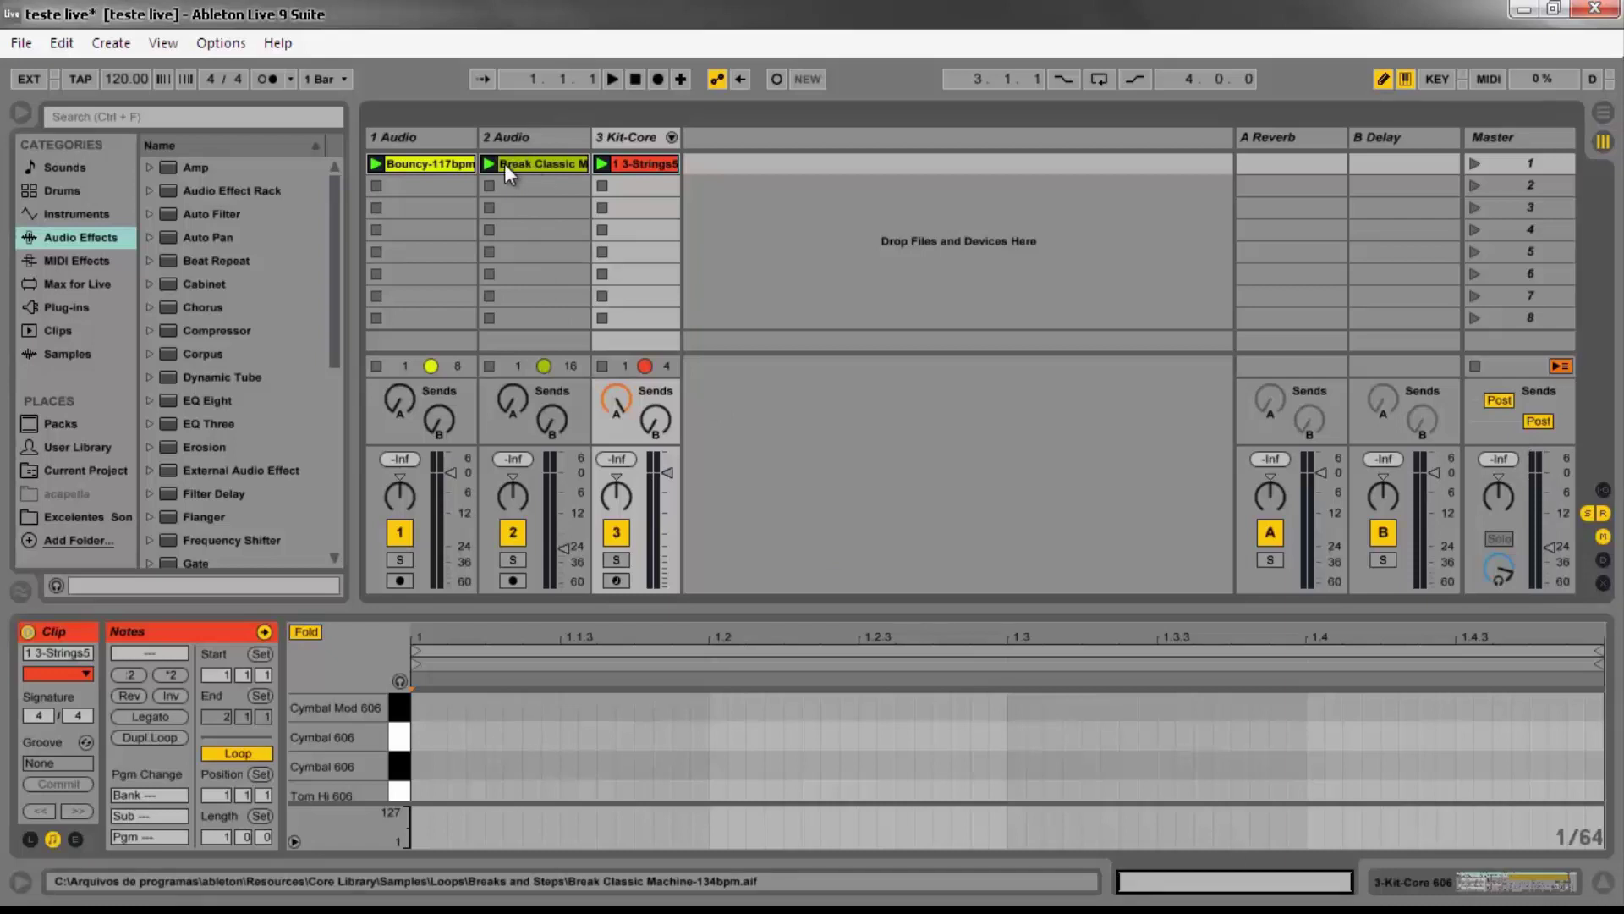
Step: Launch the Break Classic Machine clip on the 2 Audio track to listen to it, and stop playback
{"action": "left_click", "coordinate": [482, 158]}
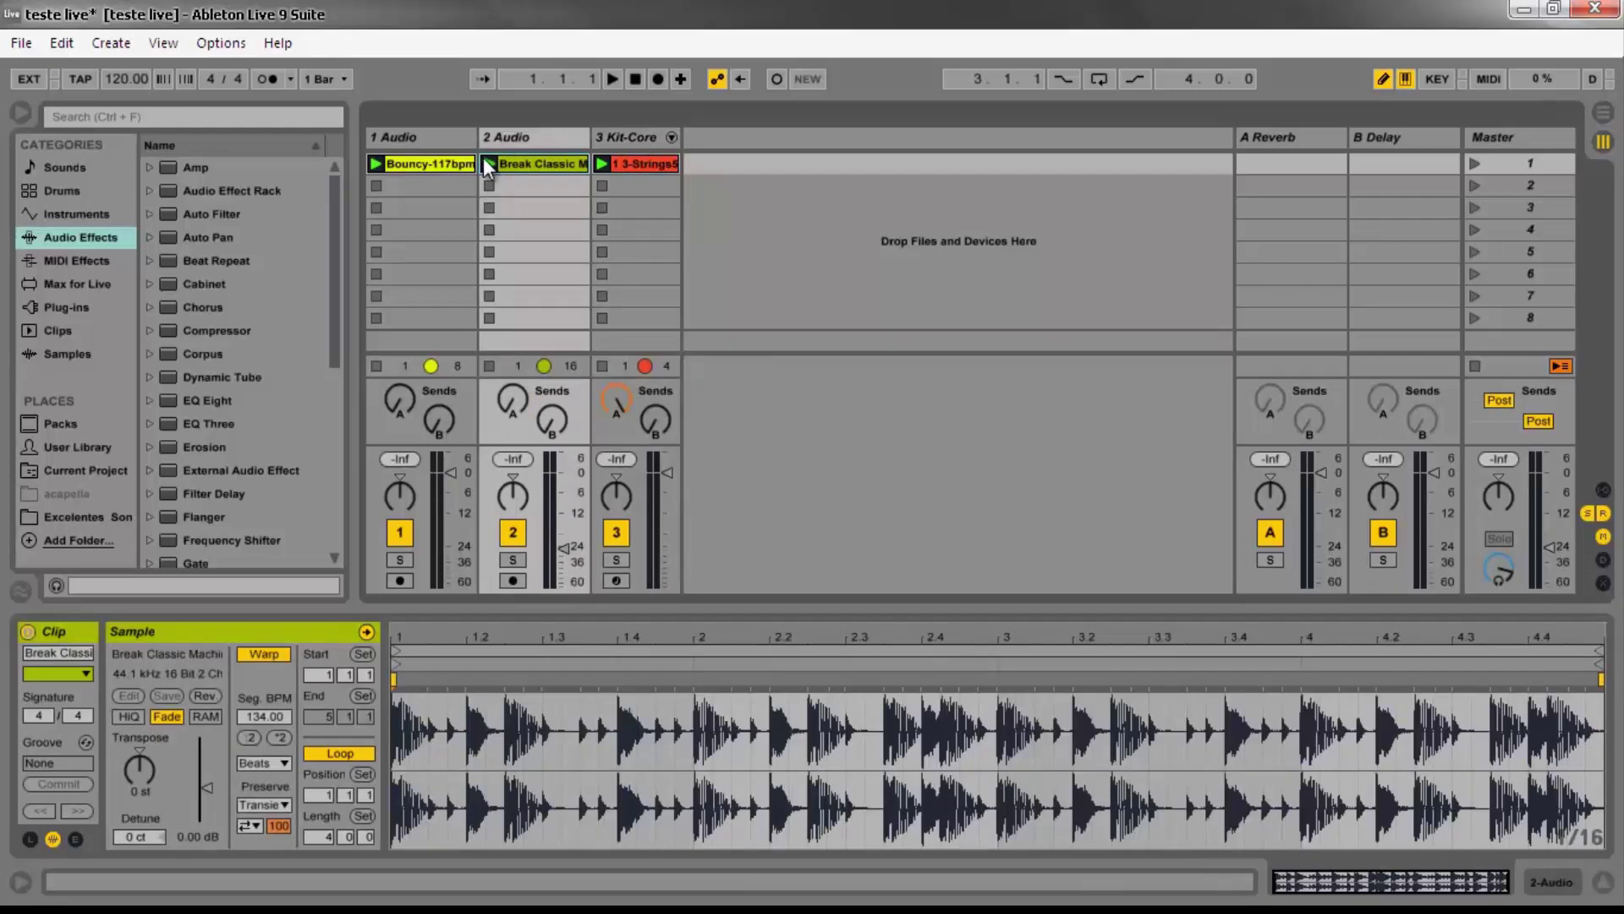
{"action": "left_click", "coordinate": [489, 164]}
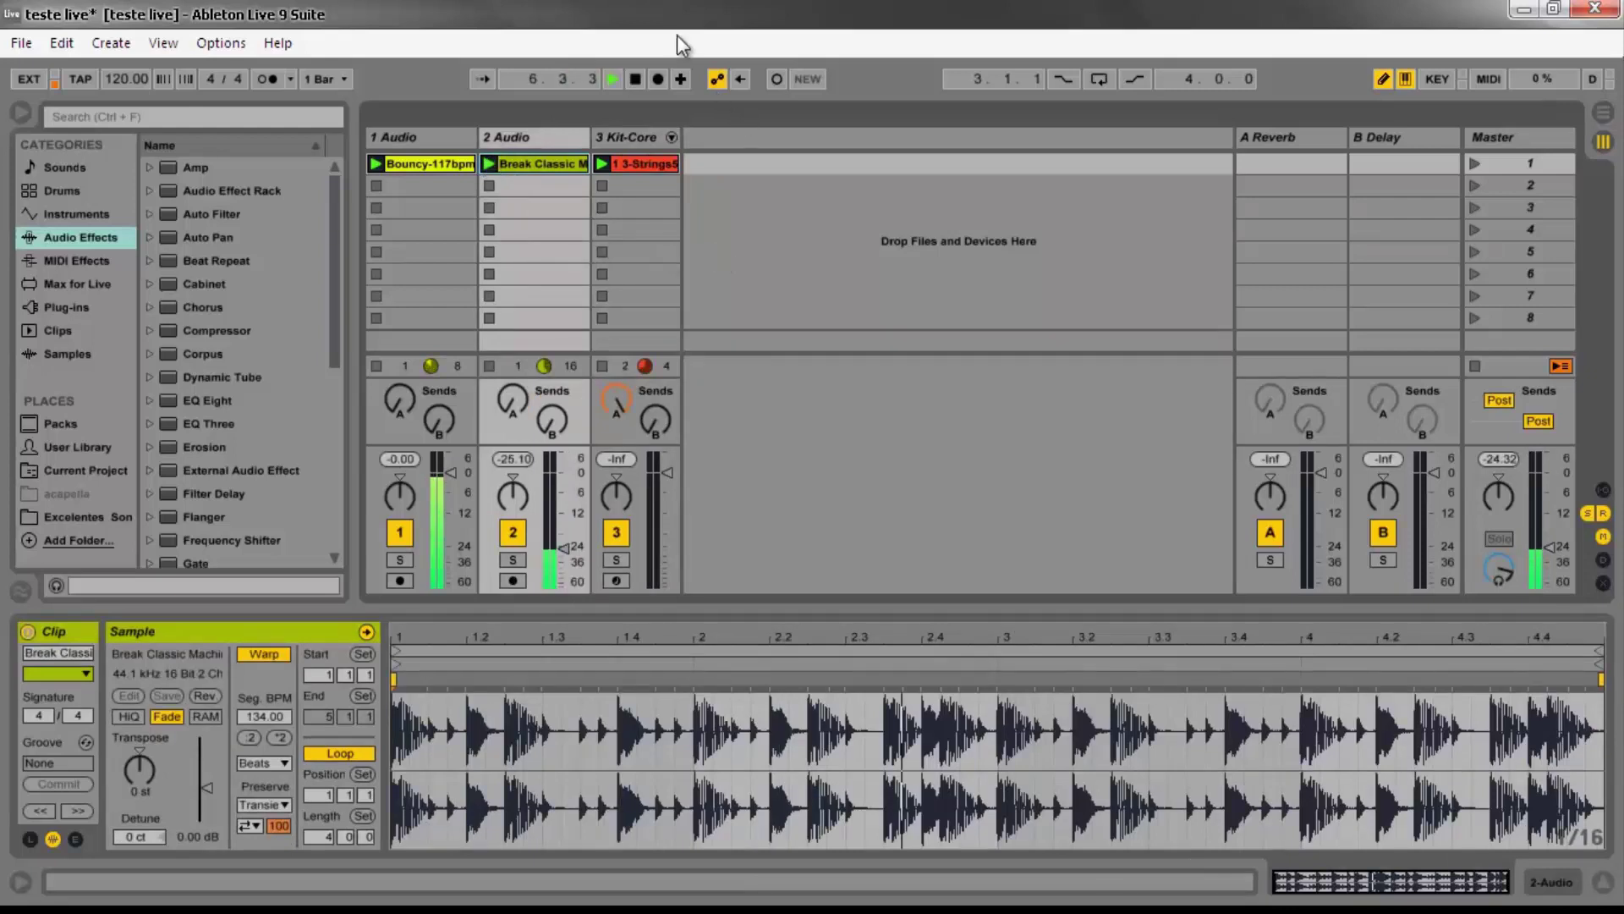
{"action": "left_click", "coordinate": [638, 74]}
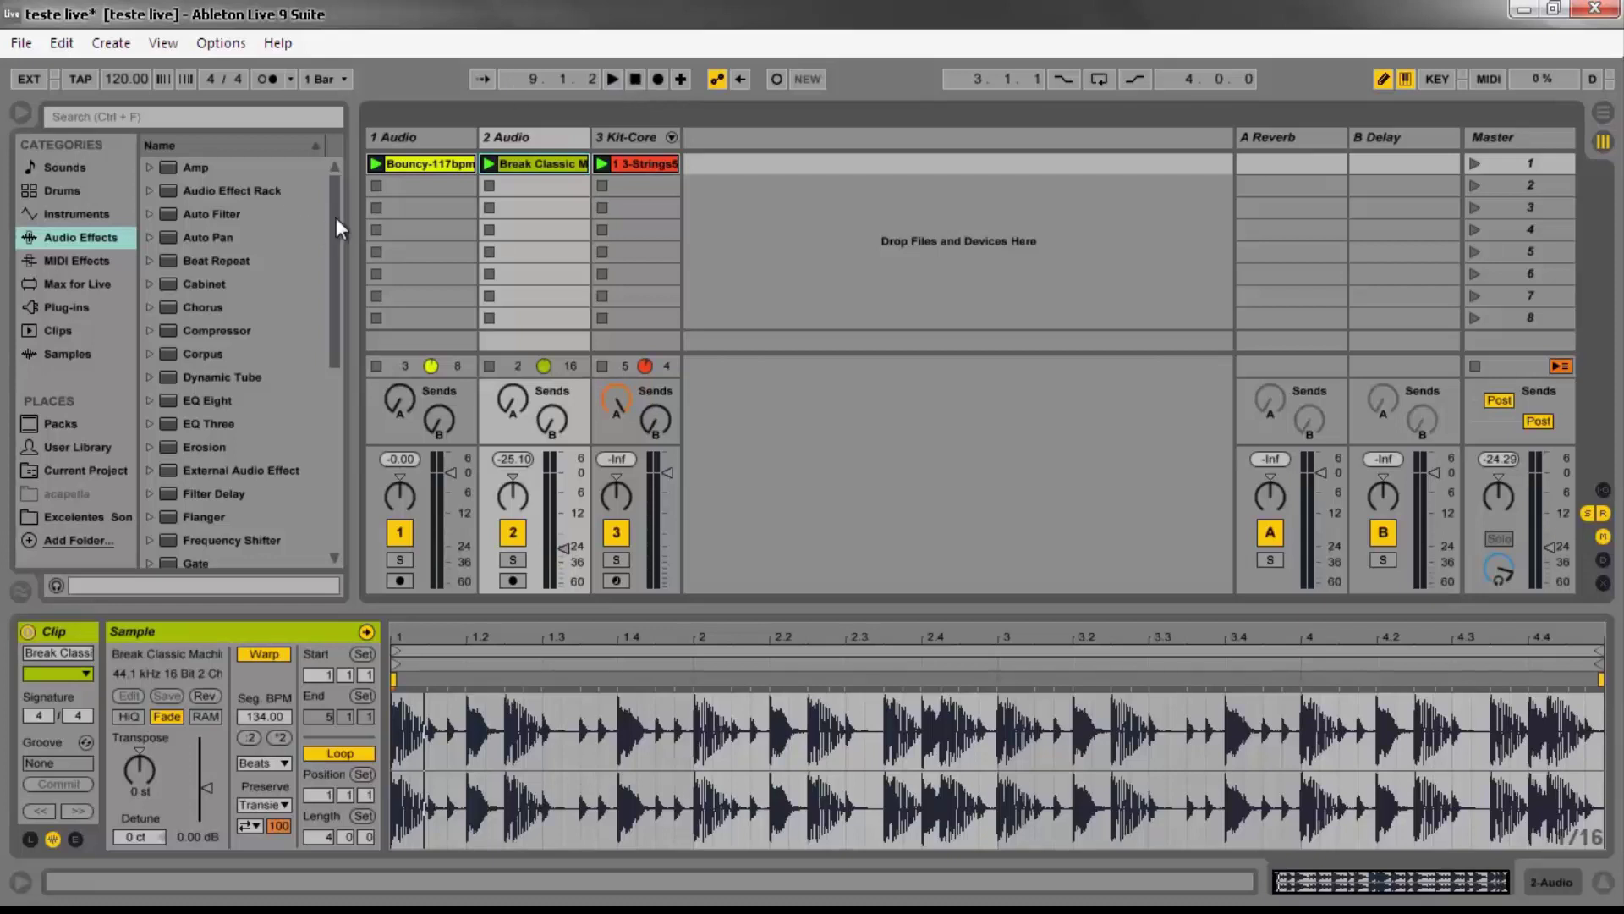
Step: Look through the list of audio effects and expand the Flanger presets
{"action": "scroll", "coordinate": [336, 267], "scroll_direction": "down", "scroll_amount": 5}
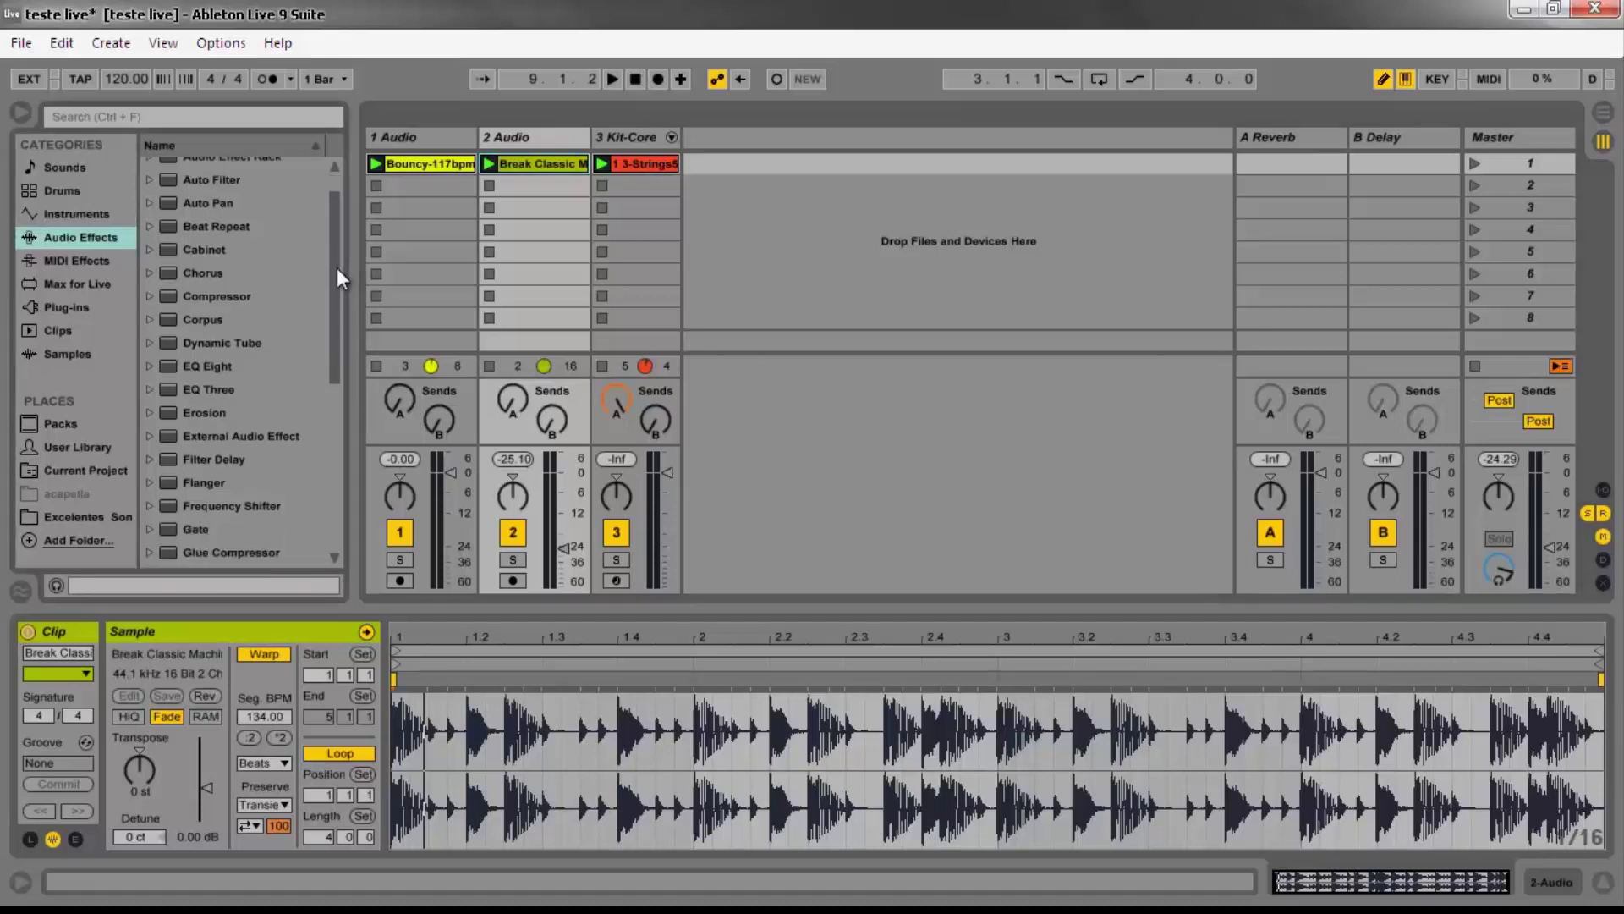
{"action": "scroll", "coordinate": [346, 328], "scroll_direction": "down", "scroll_amount": 1}
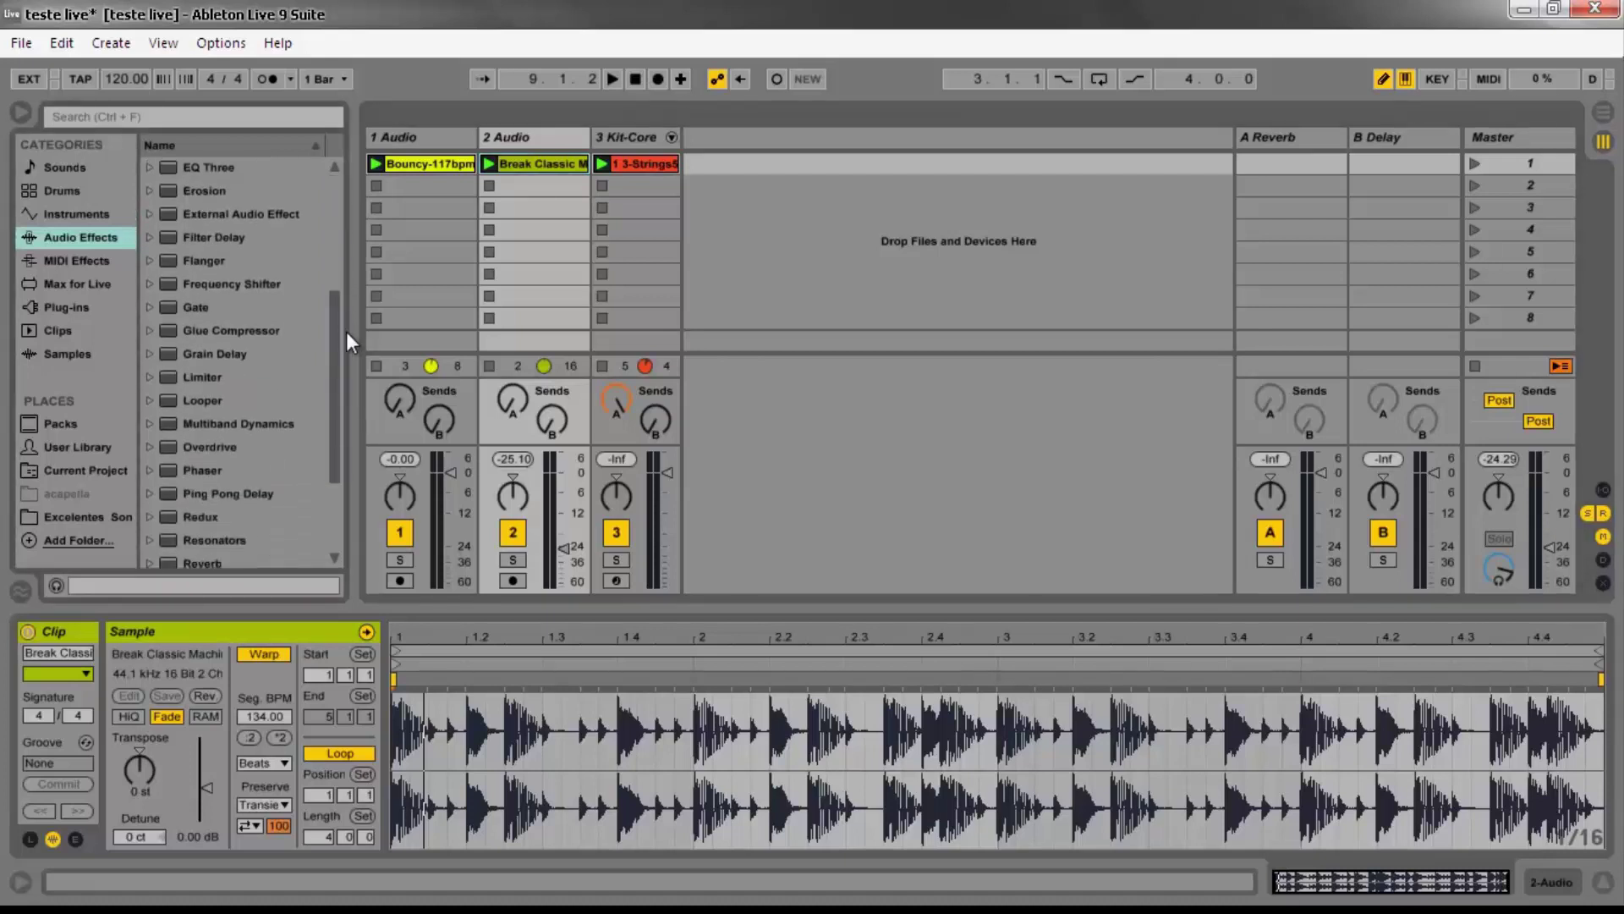
{"action": "scroll", "coordinate": [347, 342], "scroll_direction": "down", "scroll_amount": 2}
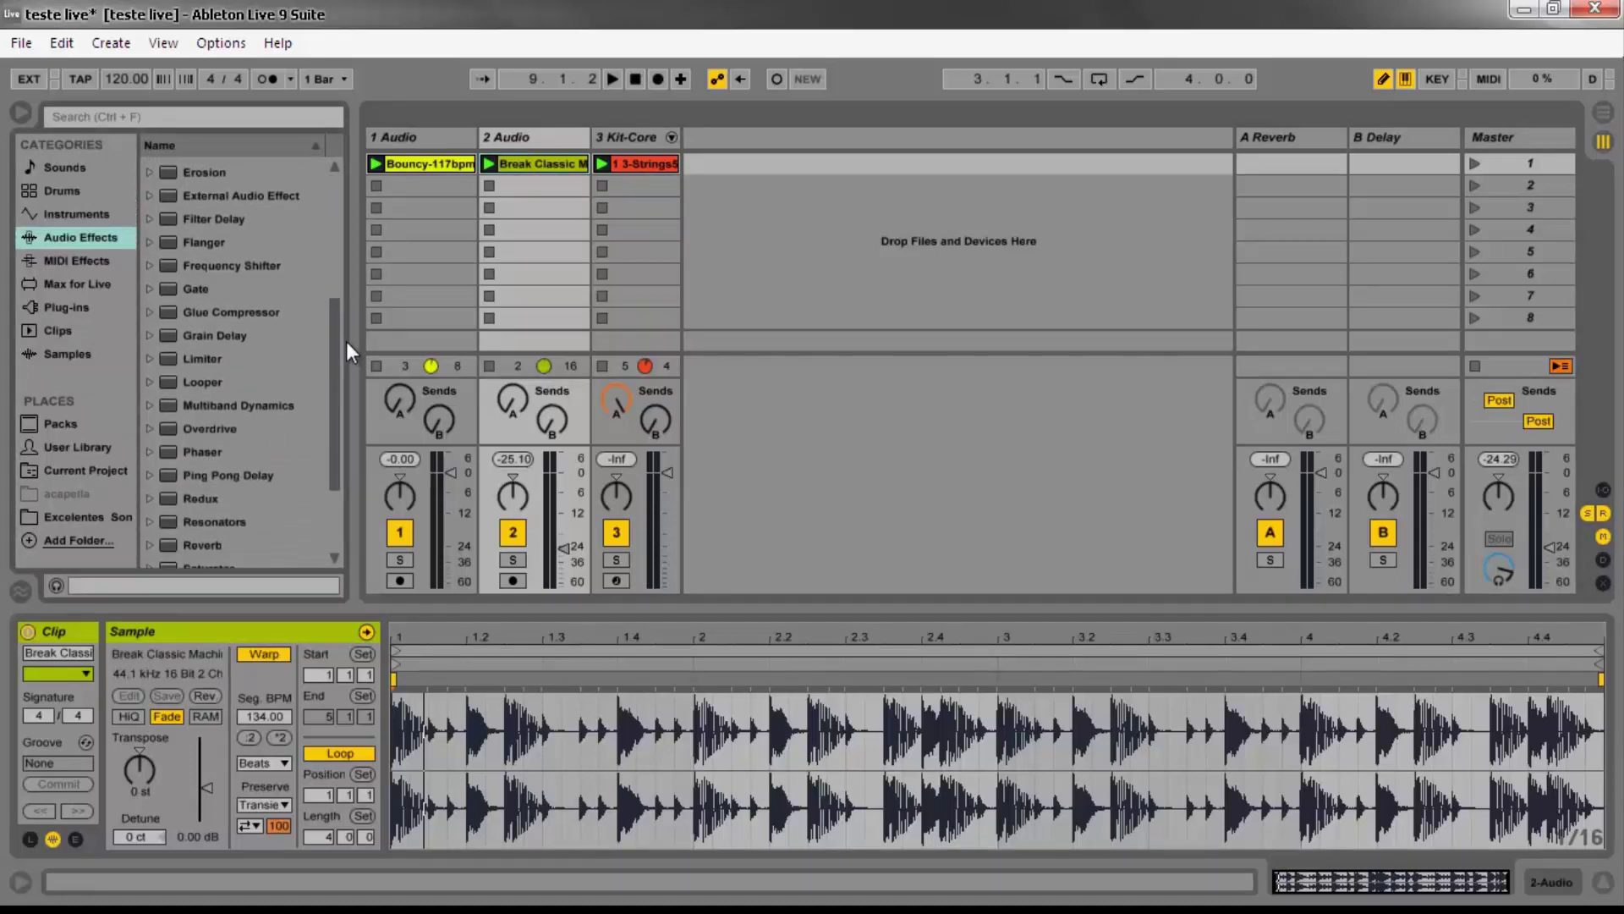
{"action": "scroll", "coordinate": [350, 370], "scroll_direction": "down", "scroll_amount": 1}
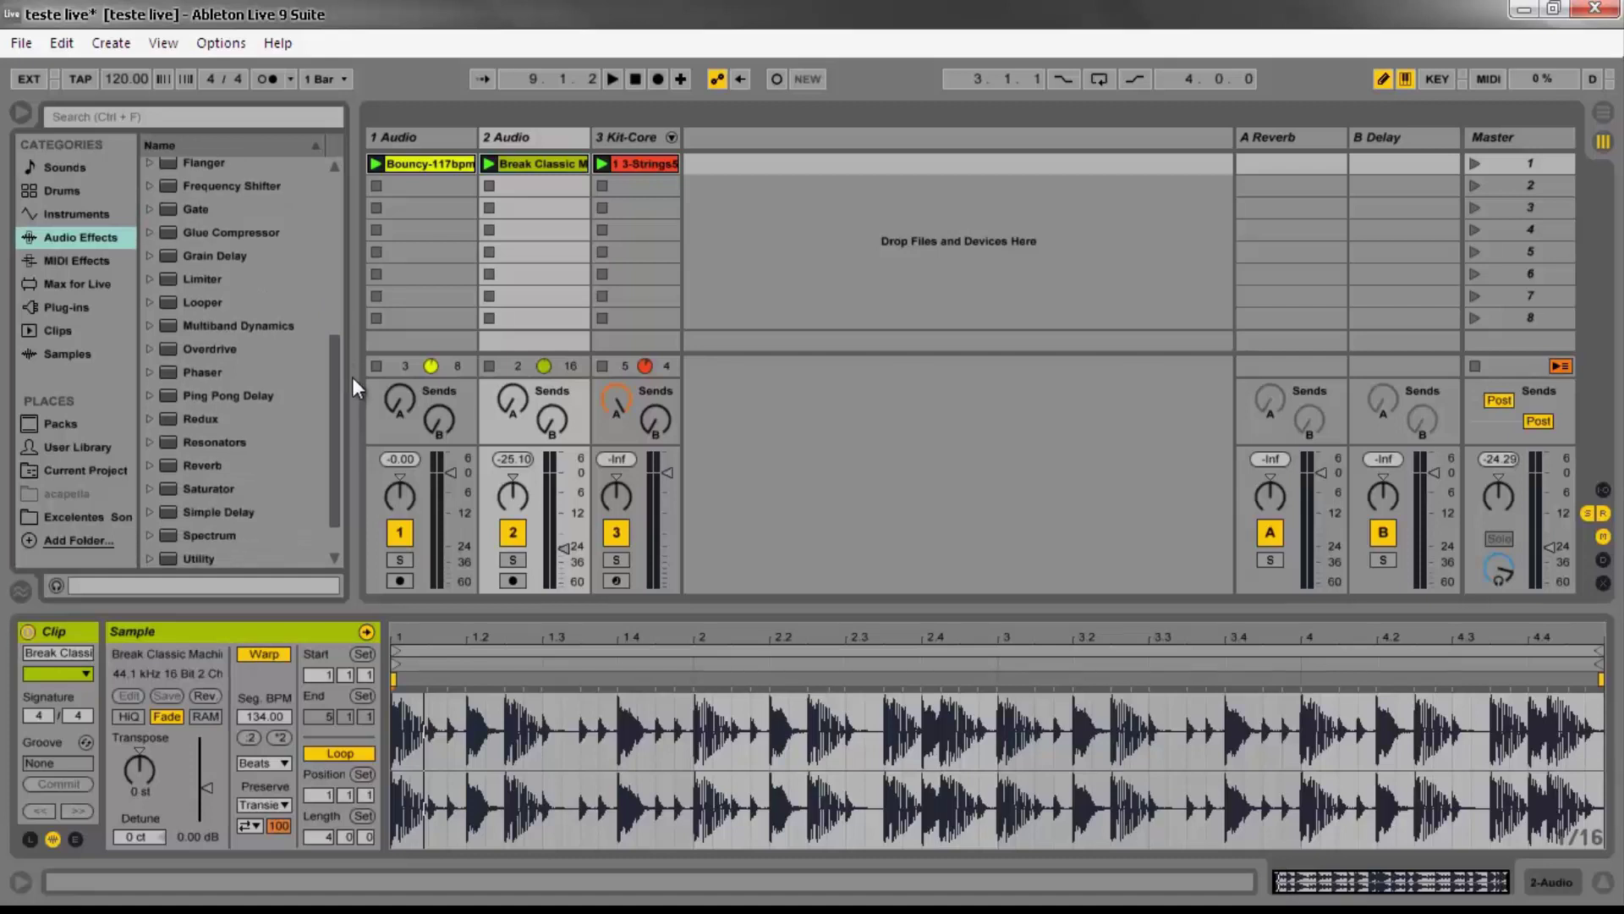
{"action": "scroll", "coordinate": [352, 382], "scroll_direction": "down", "scroll_amount": 1}
{"action": "scroll", "coordinate": [353, 414], "scroll_direction": "down", "scroll_amount": 1}
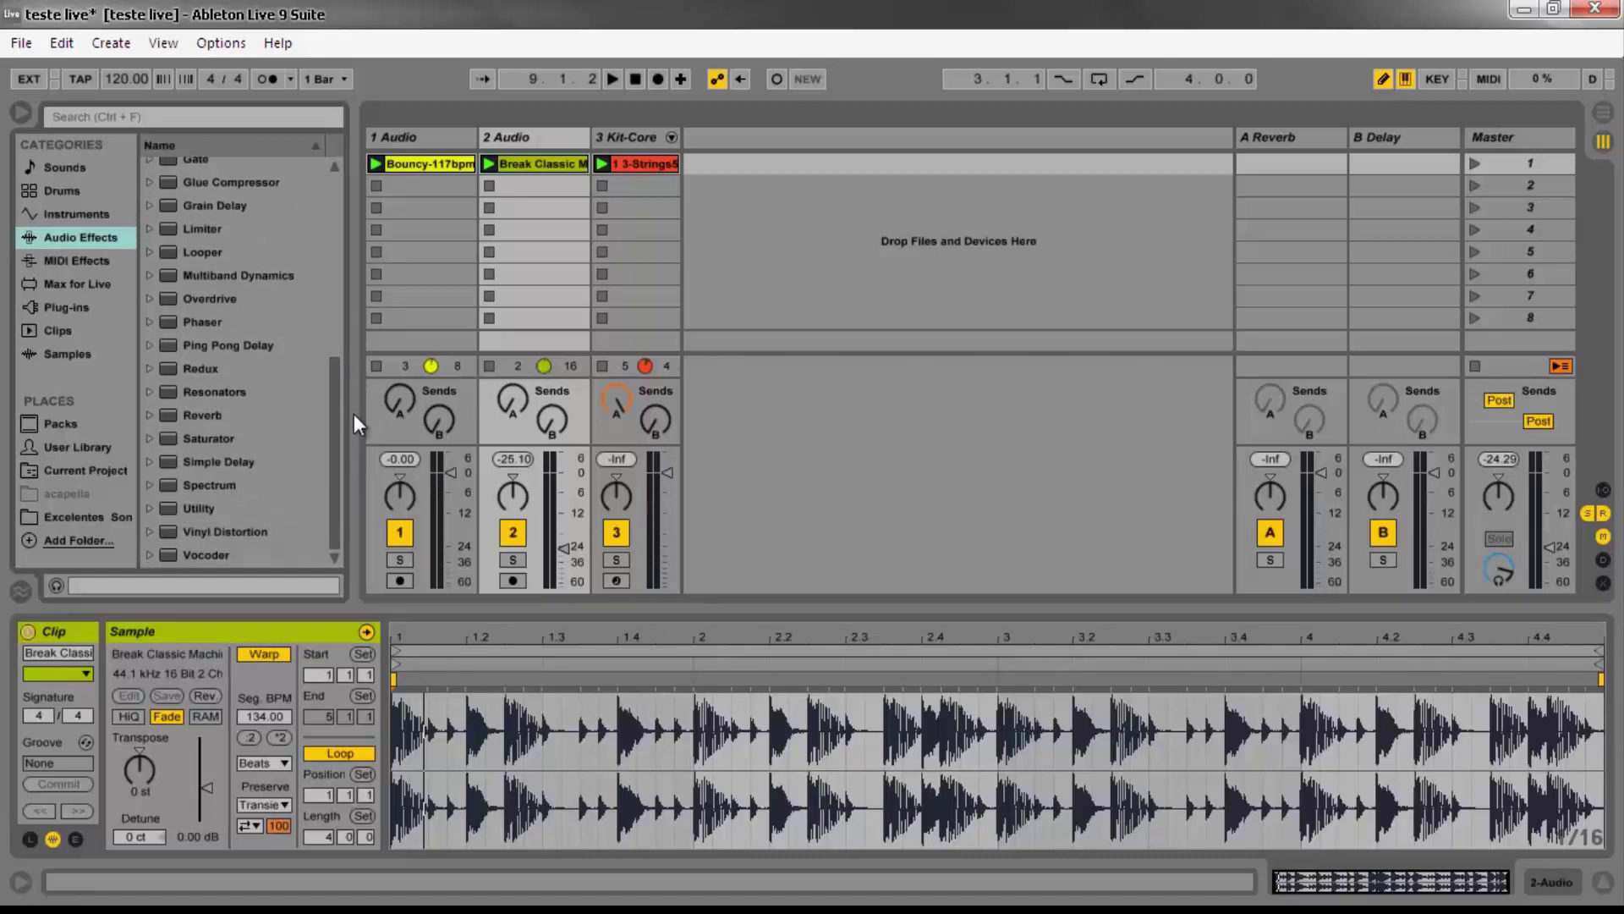
{"action": "scroll", "coordinate": [354, 384], "scroll_direction": "up", "scroll_amount": 4}
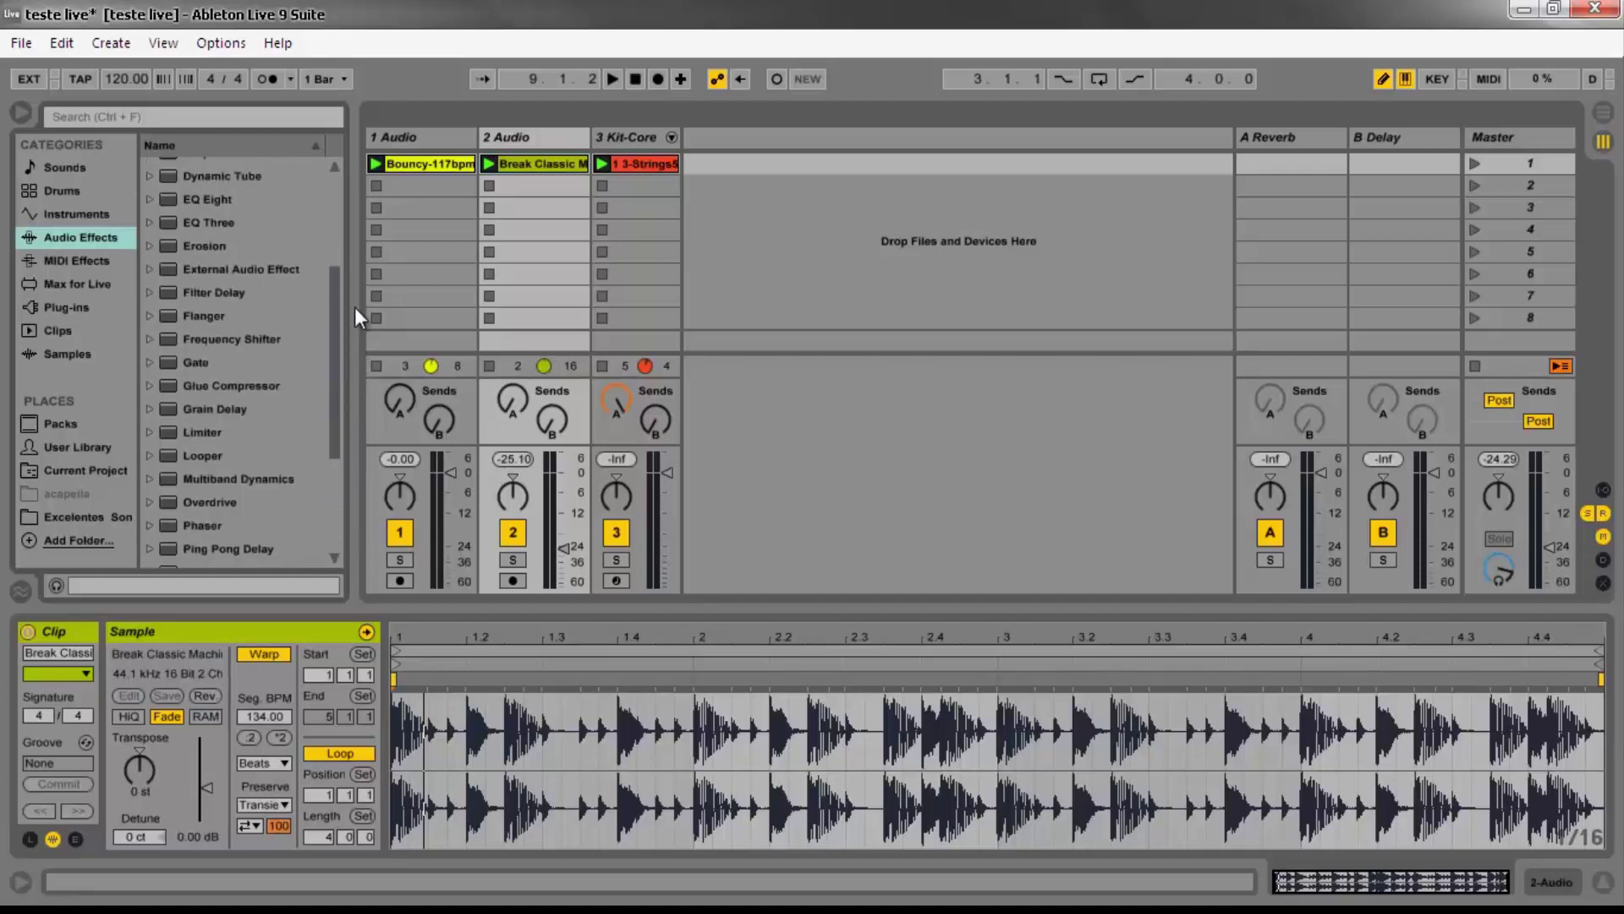
{"action": "left_click", "coordinate": [195, 316]}
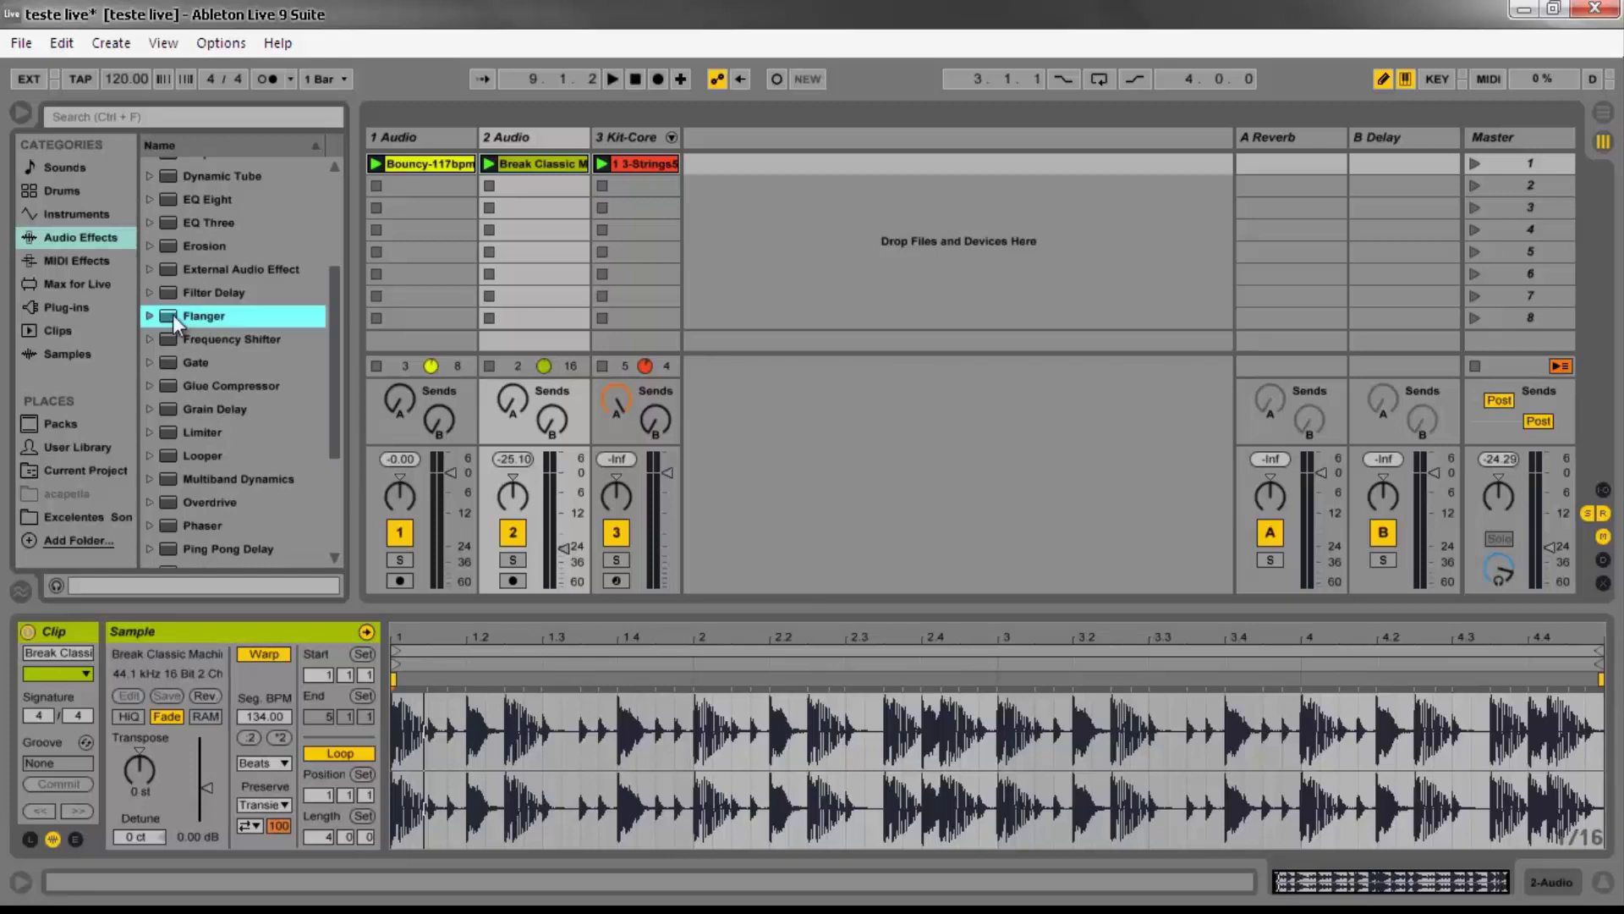
{"action": "left_click", "coordinate": [149, 315]}
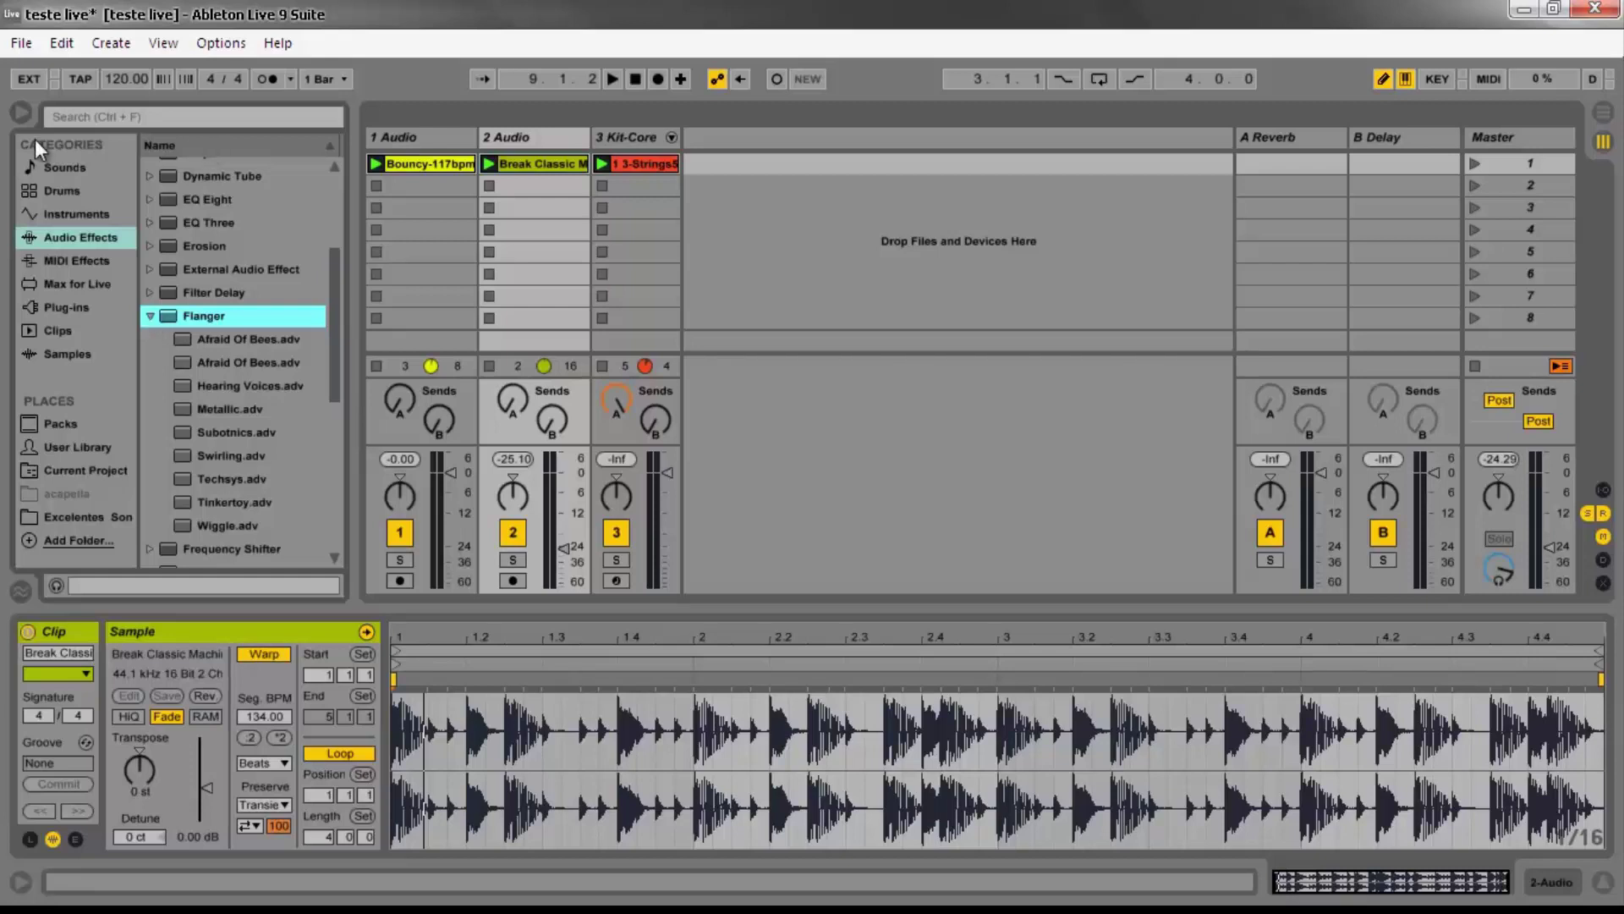
Step: Load the first Afraid Of Bees flanger preset onto the 2 Audio track and set its delay time to 5.74 ms and feedback to 0.94
{"action": "left_click", "coordinate": [533, 162]}
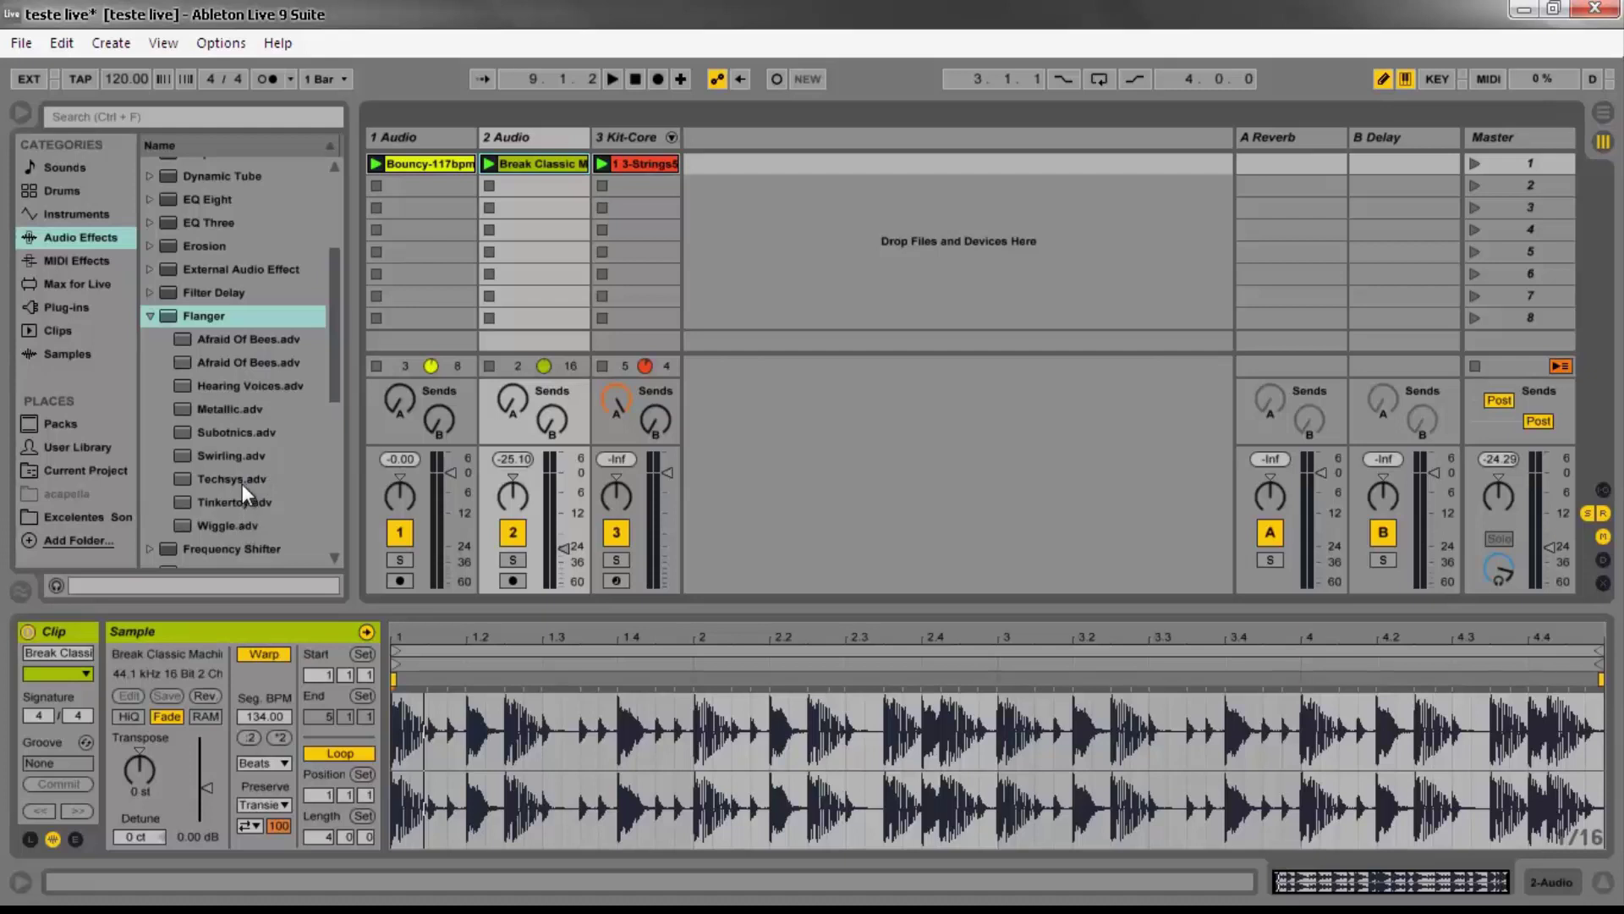
{"action": "left_click", "coordinate": [249, 345]}
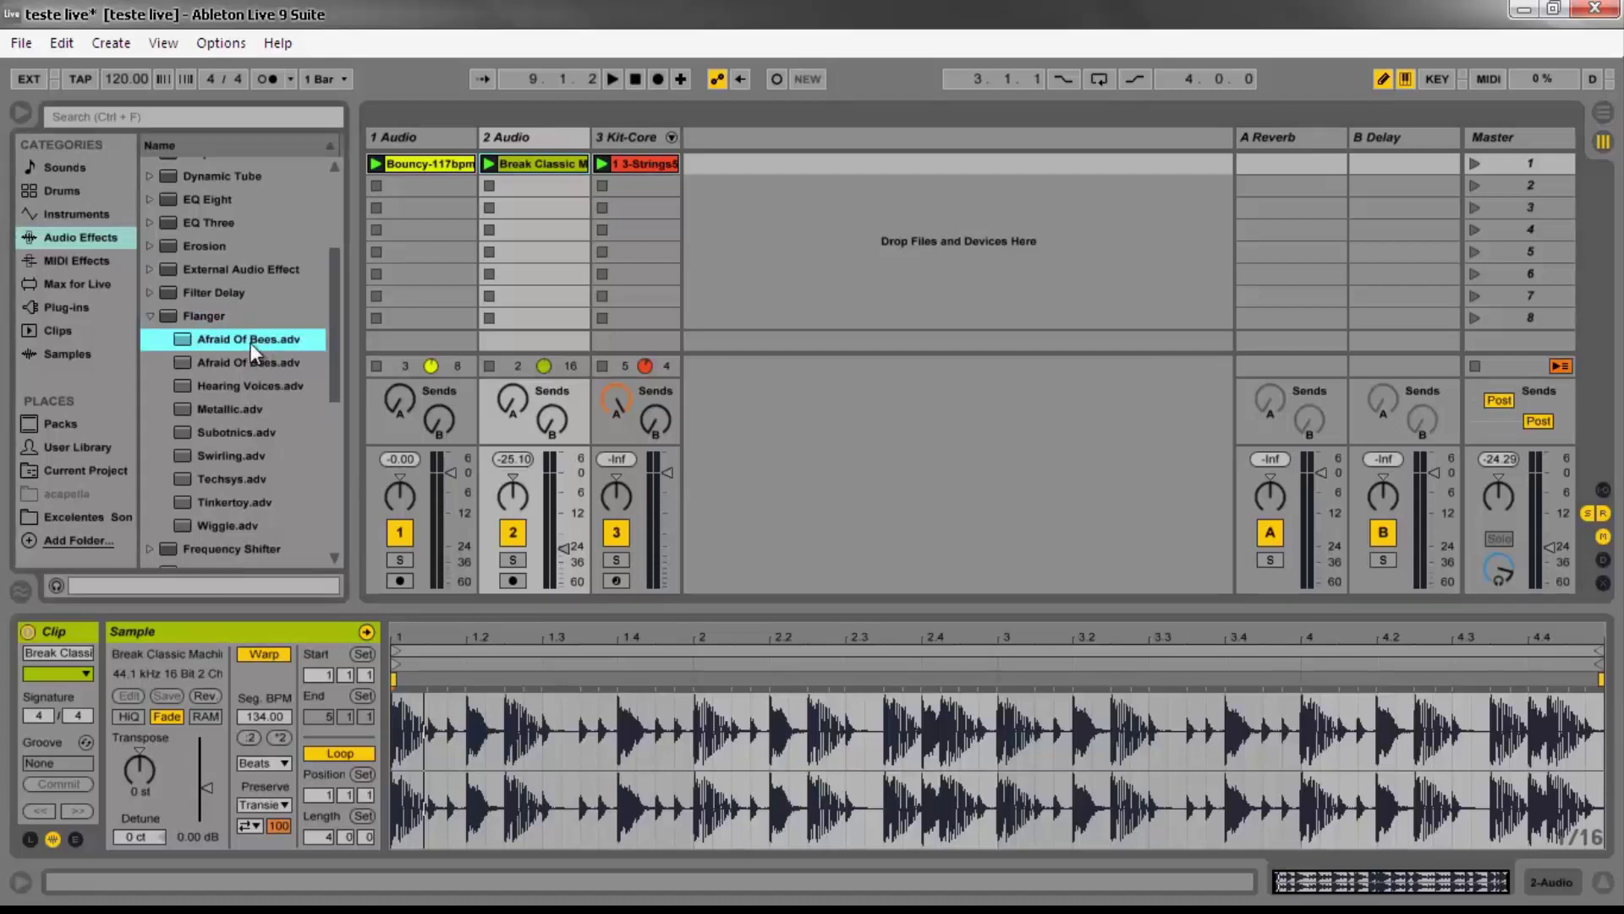
{"action": "double_click", "coordinate": [250, 342]}
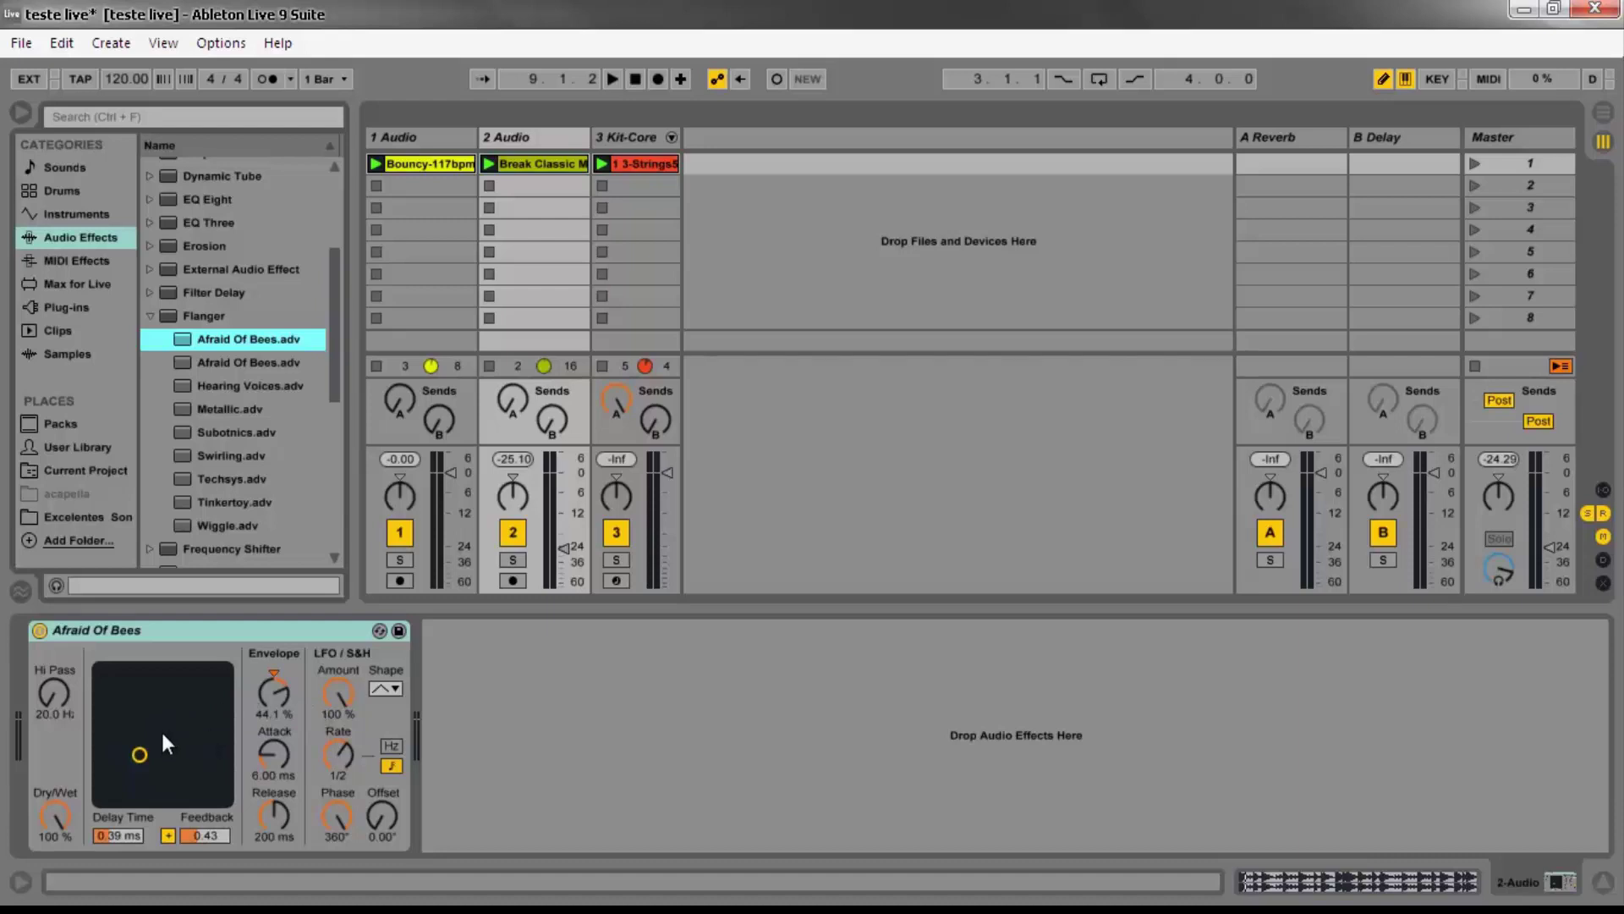
{"action": "left_click_drag", "start_coordinate": [146, 753], "coordinate": [226, 682]}
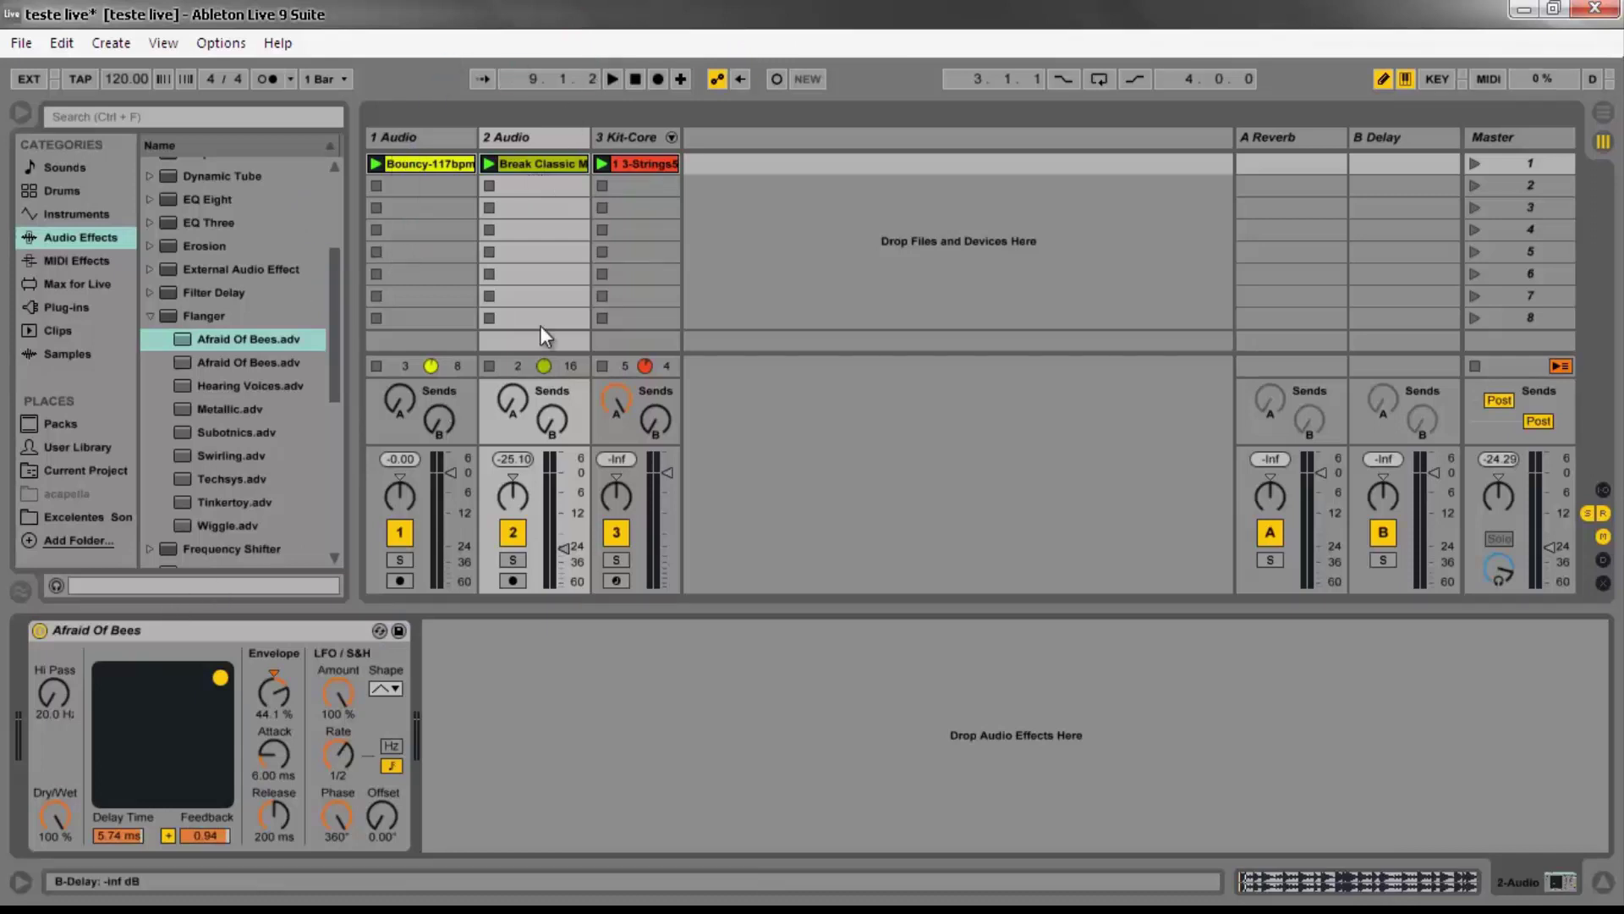
Step: Raise the 2 Audio track's volume to about -12 dB while the set plays, and stop playback
{"action": "left_click", "coordinate": [610, 76]}
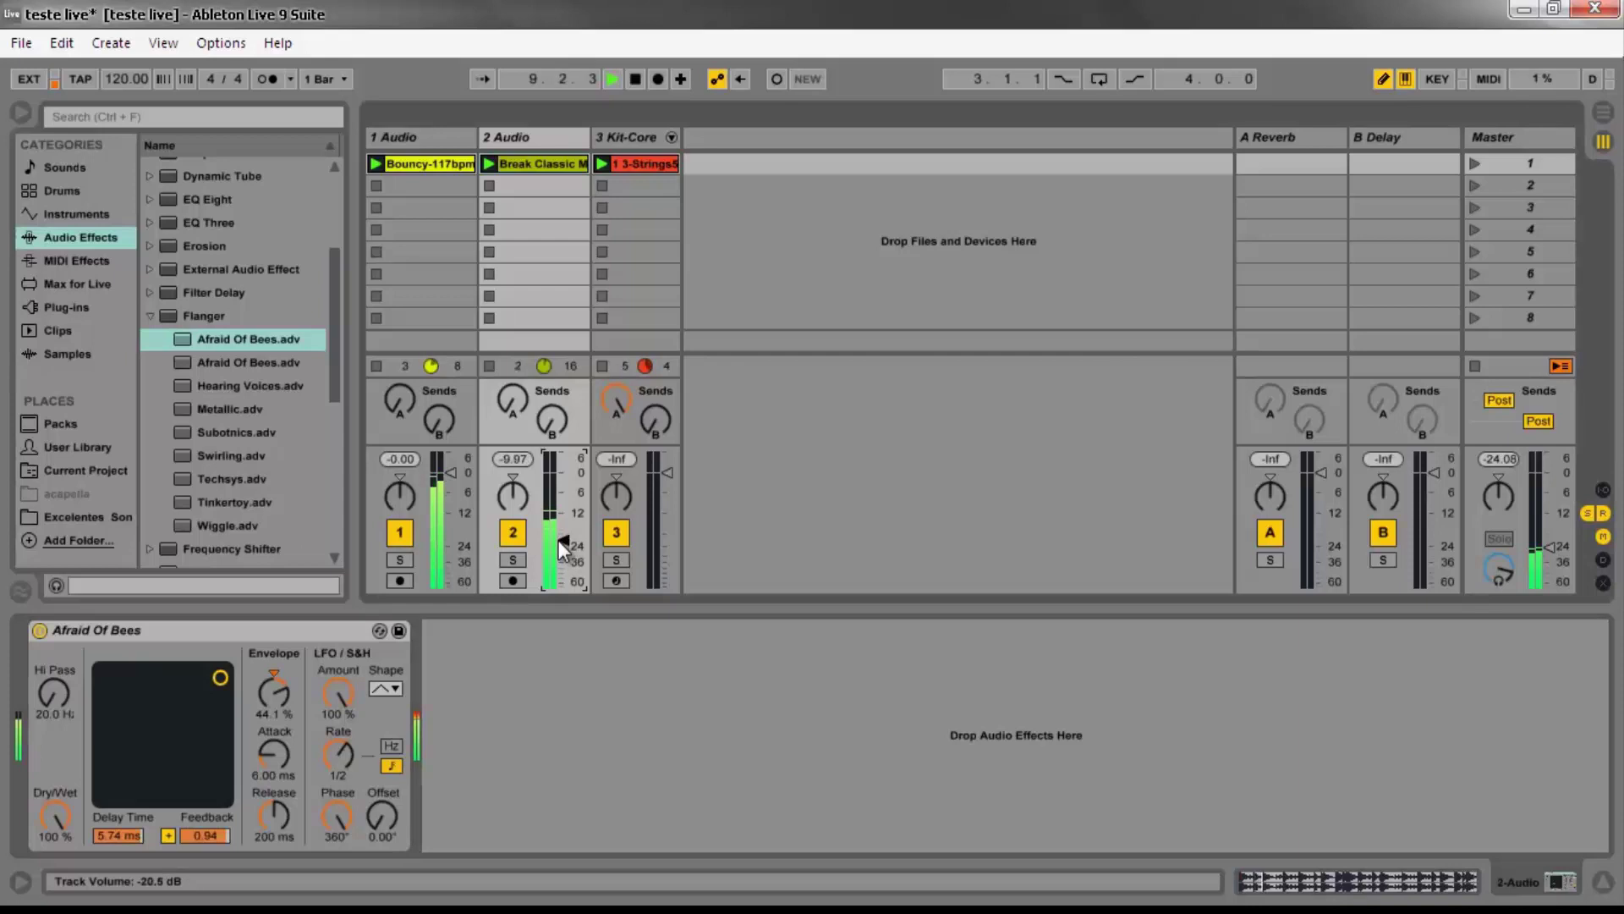
{"action": "scroll", "coordinate": [558, 543], "scroll_direction": "up", "scroll_amount": 5}
{"action": "scroll", "coordinate": [558, 545], "scroll_direction": "up", "scroll_amount": 2}
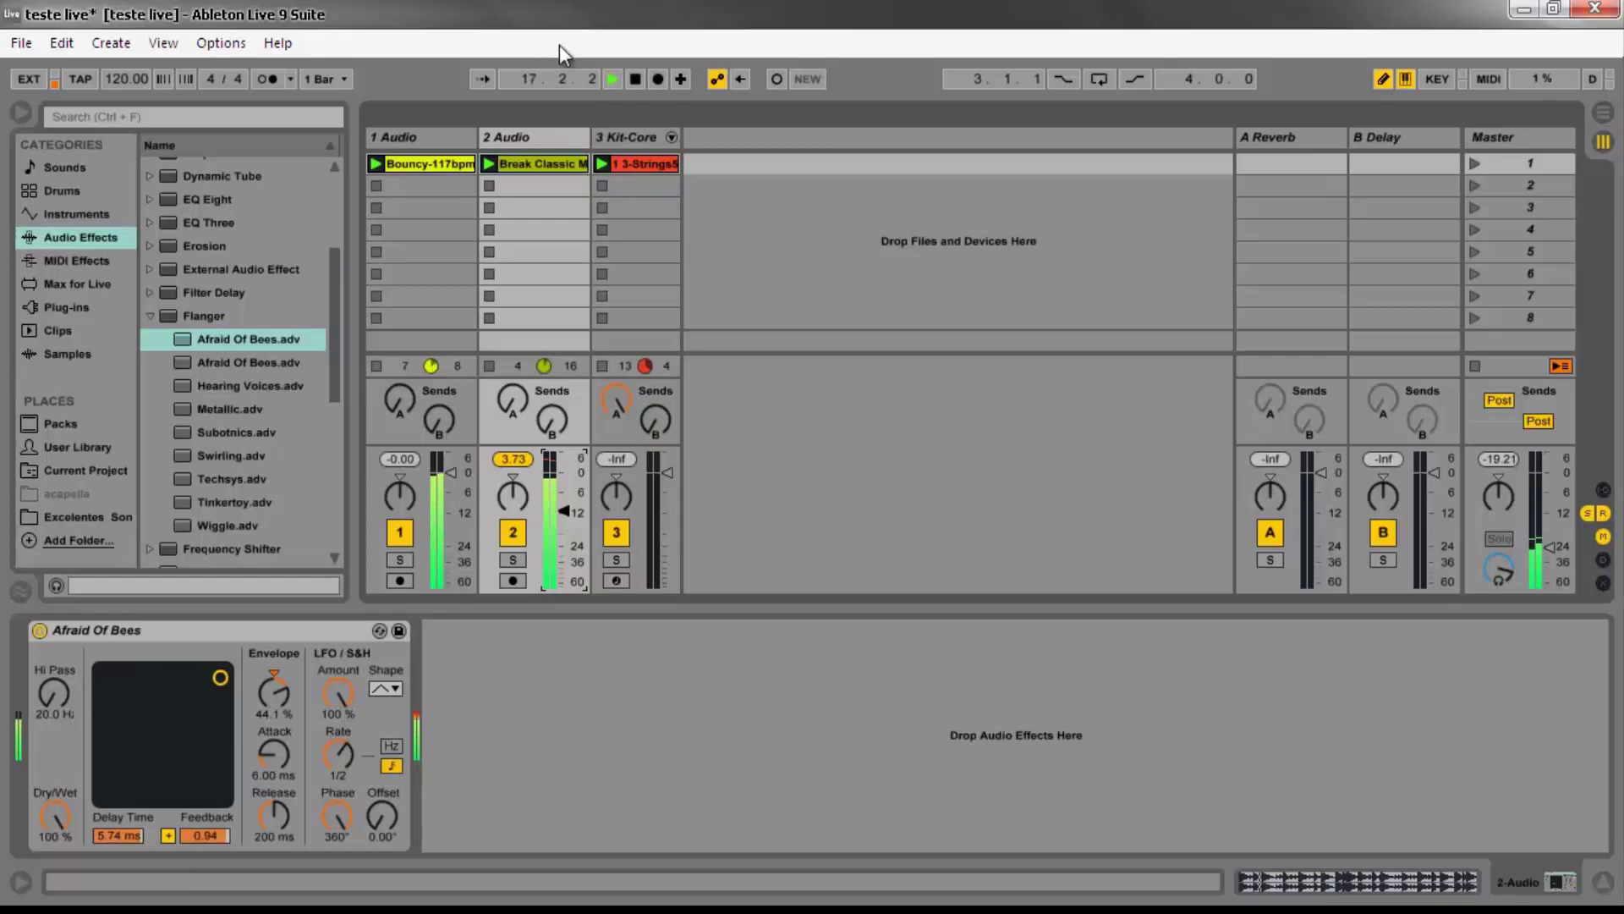
{"action": "left_click", "coordinate": [635, 79]}
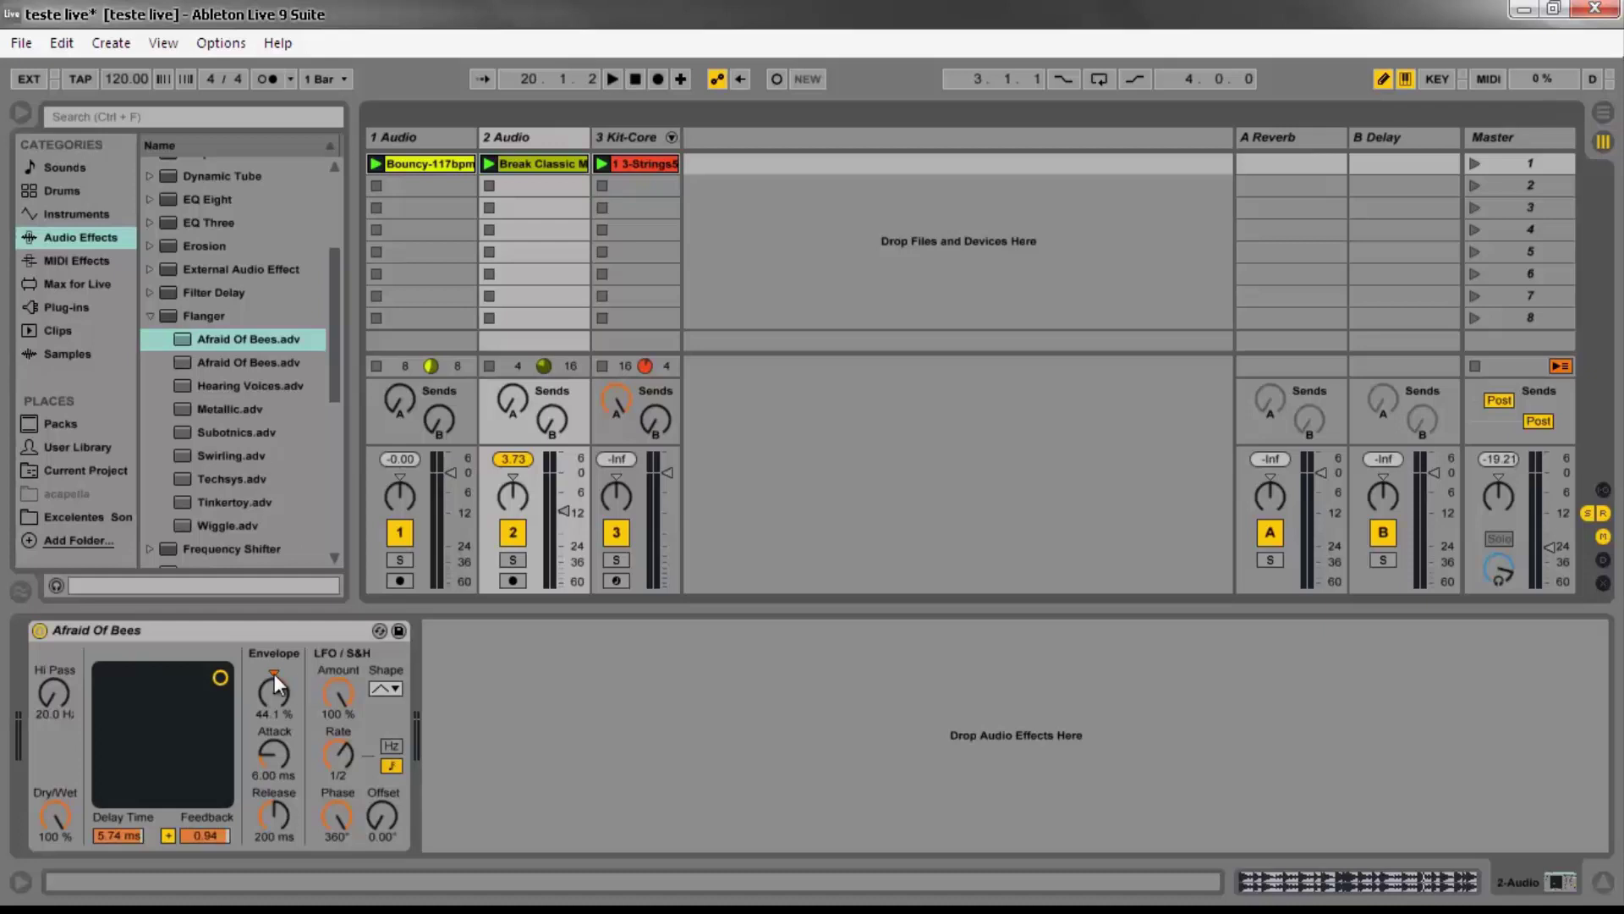
Step: Compare playback with the Afraid Of Bees flanger off and on, and leave the device turned off
{"action": "left_click", "coordinate": [39, 630]}
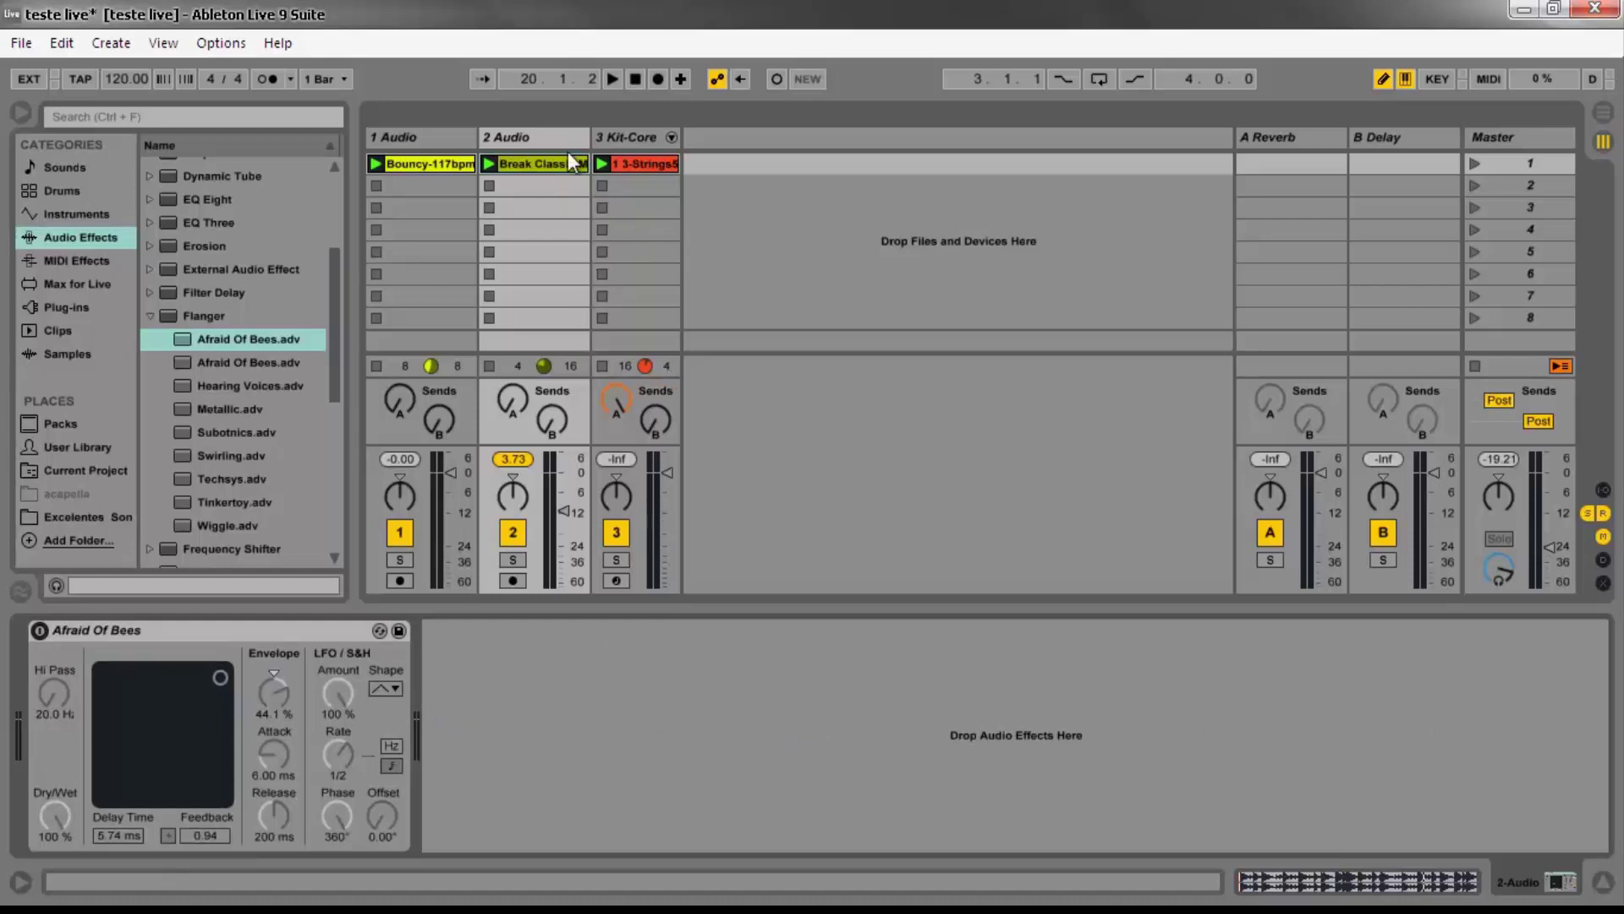
{"action": "left_click", "coordinate": [610, 80]}
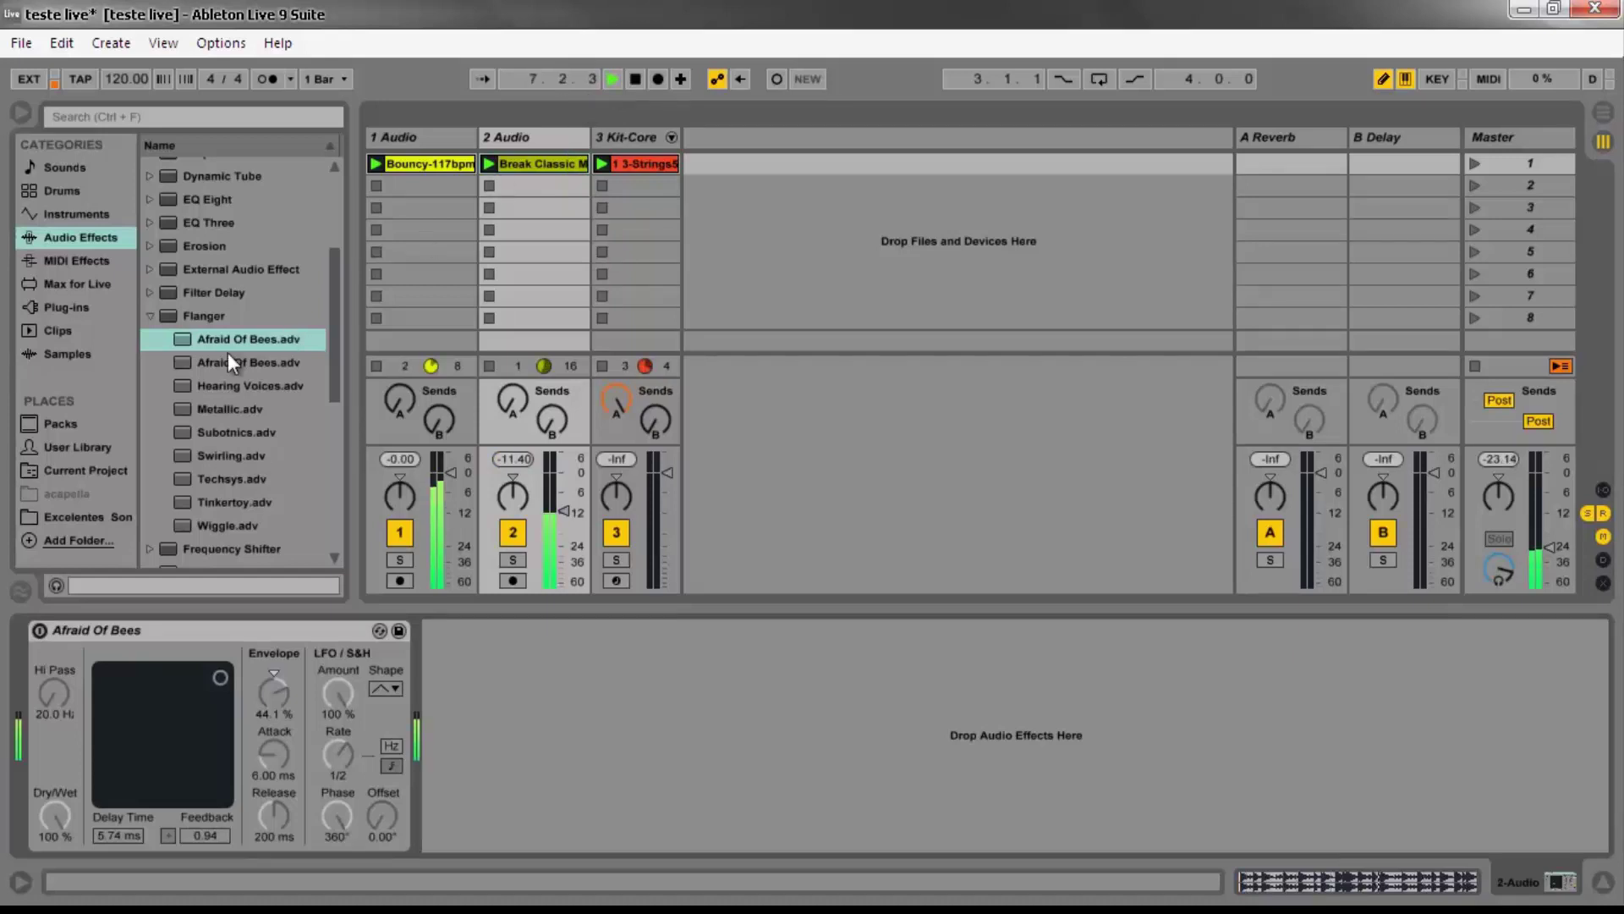
{"action": "left_click", "coordinate": [38, 630]}
{"action": "left_click", "coordinate": [38, 629]}
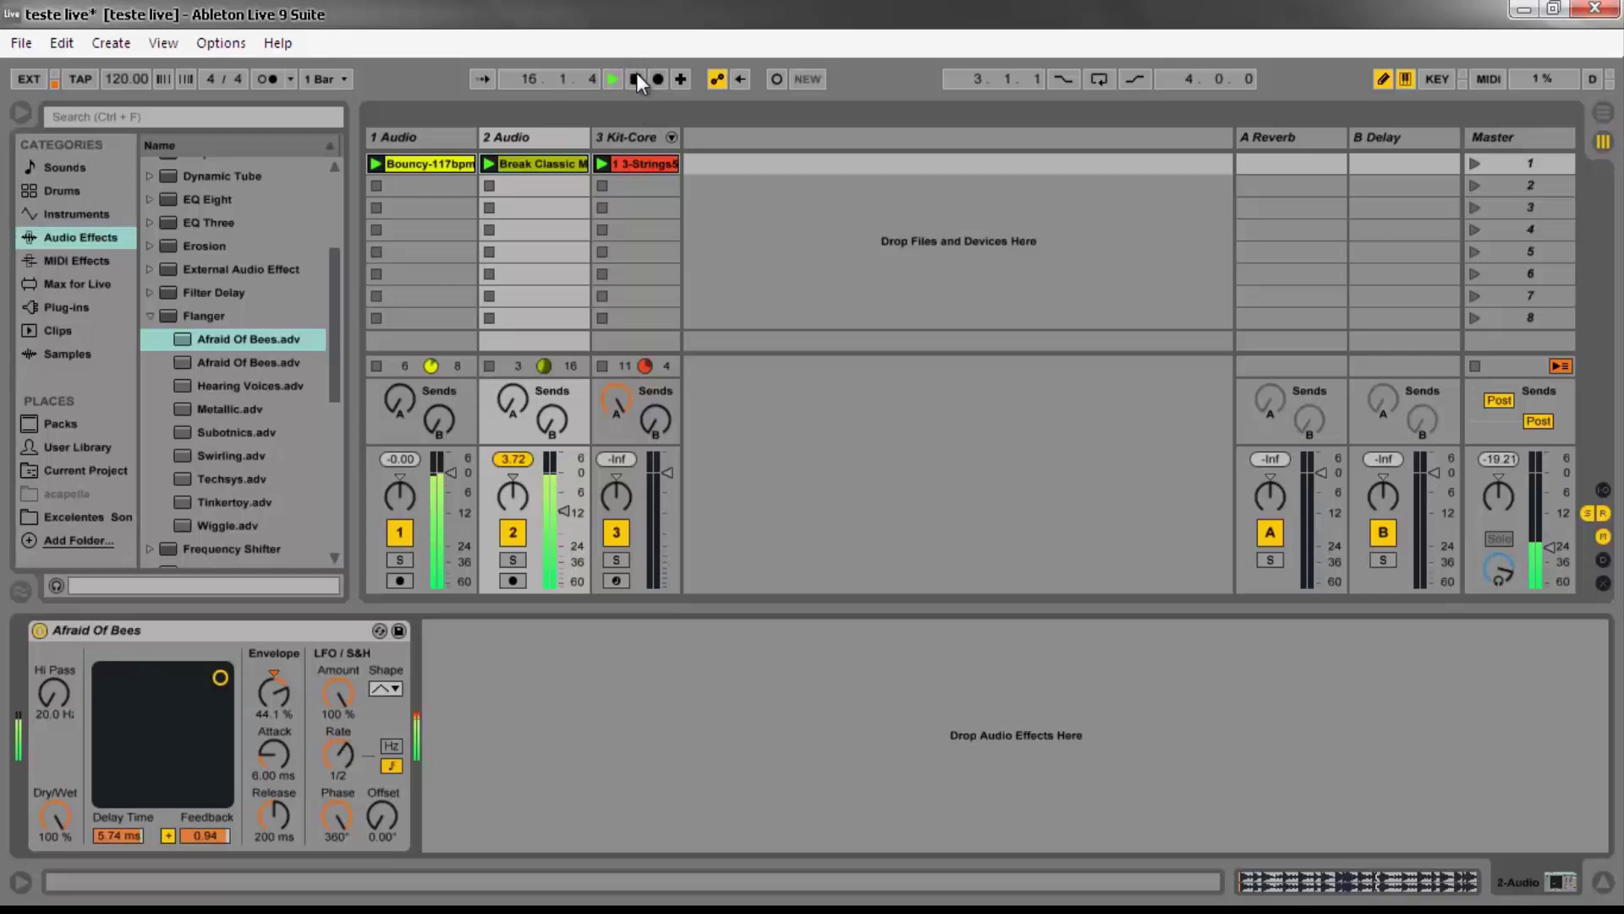
{"action": "key", "text": "space"}
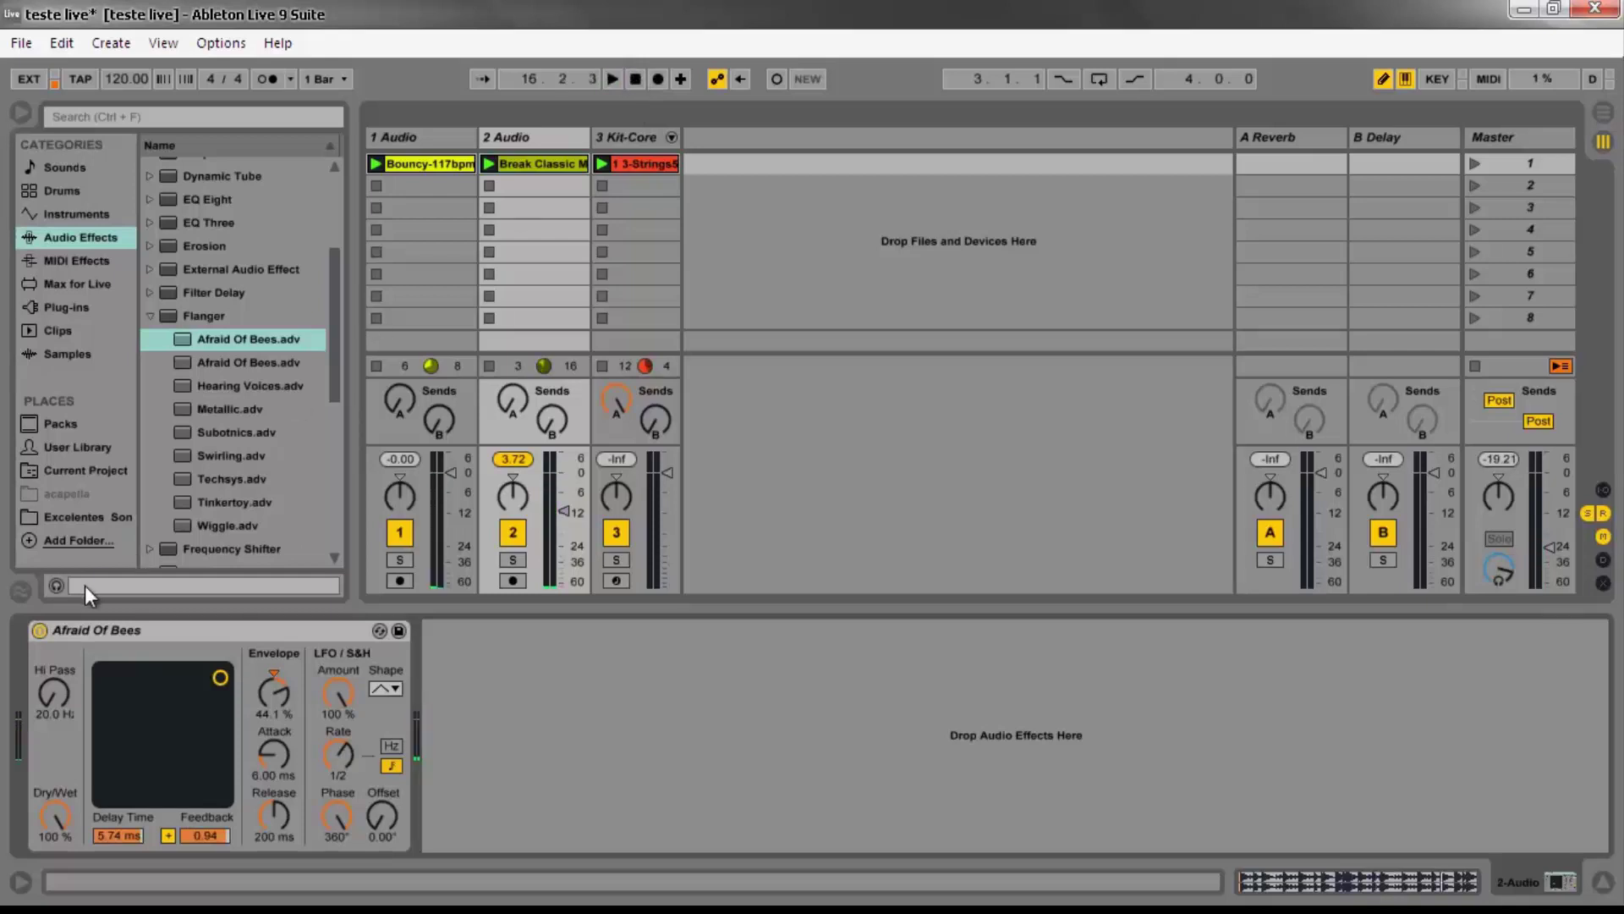
{"action": "left_click", "coordinate": [40, 632]}
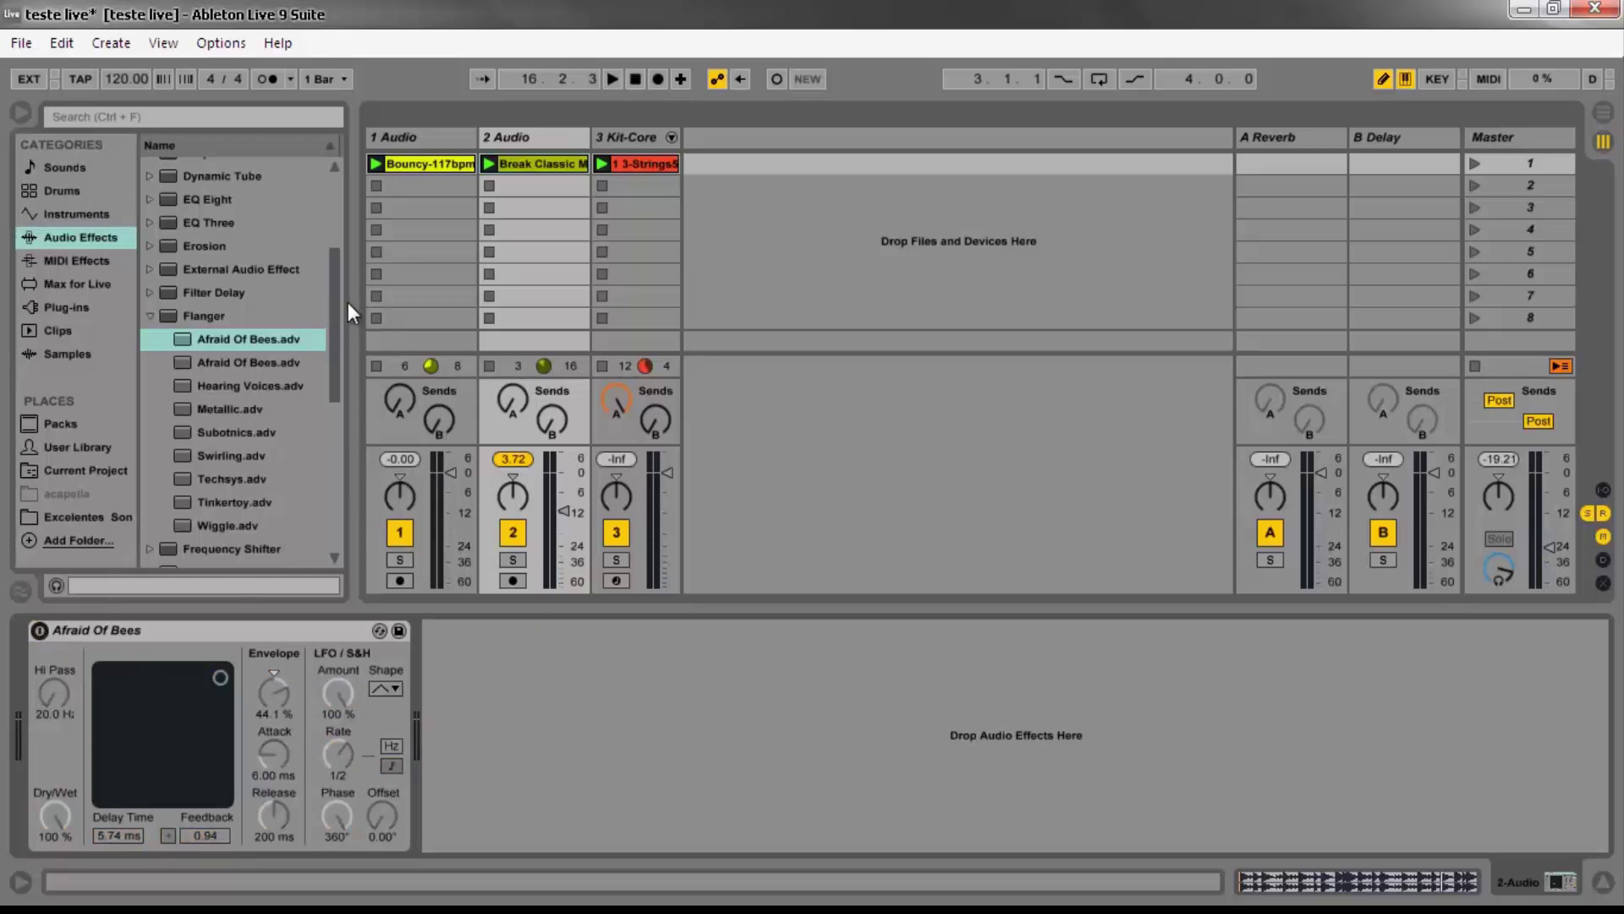
Step: Add the Ballad Reverb preset from the Reverb effect's Hall folder to the 2 Audio track
{"action": "left_click_drag", "start_coordinate": [340, 305], "coordinate": [339, 417]}
{"action": "scroll", "coordinate": [340, 365], "scroll_direction": "down", "scroll_amount": 2}
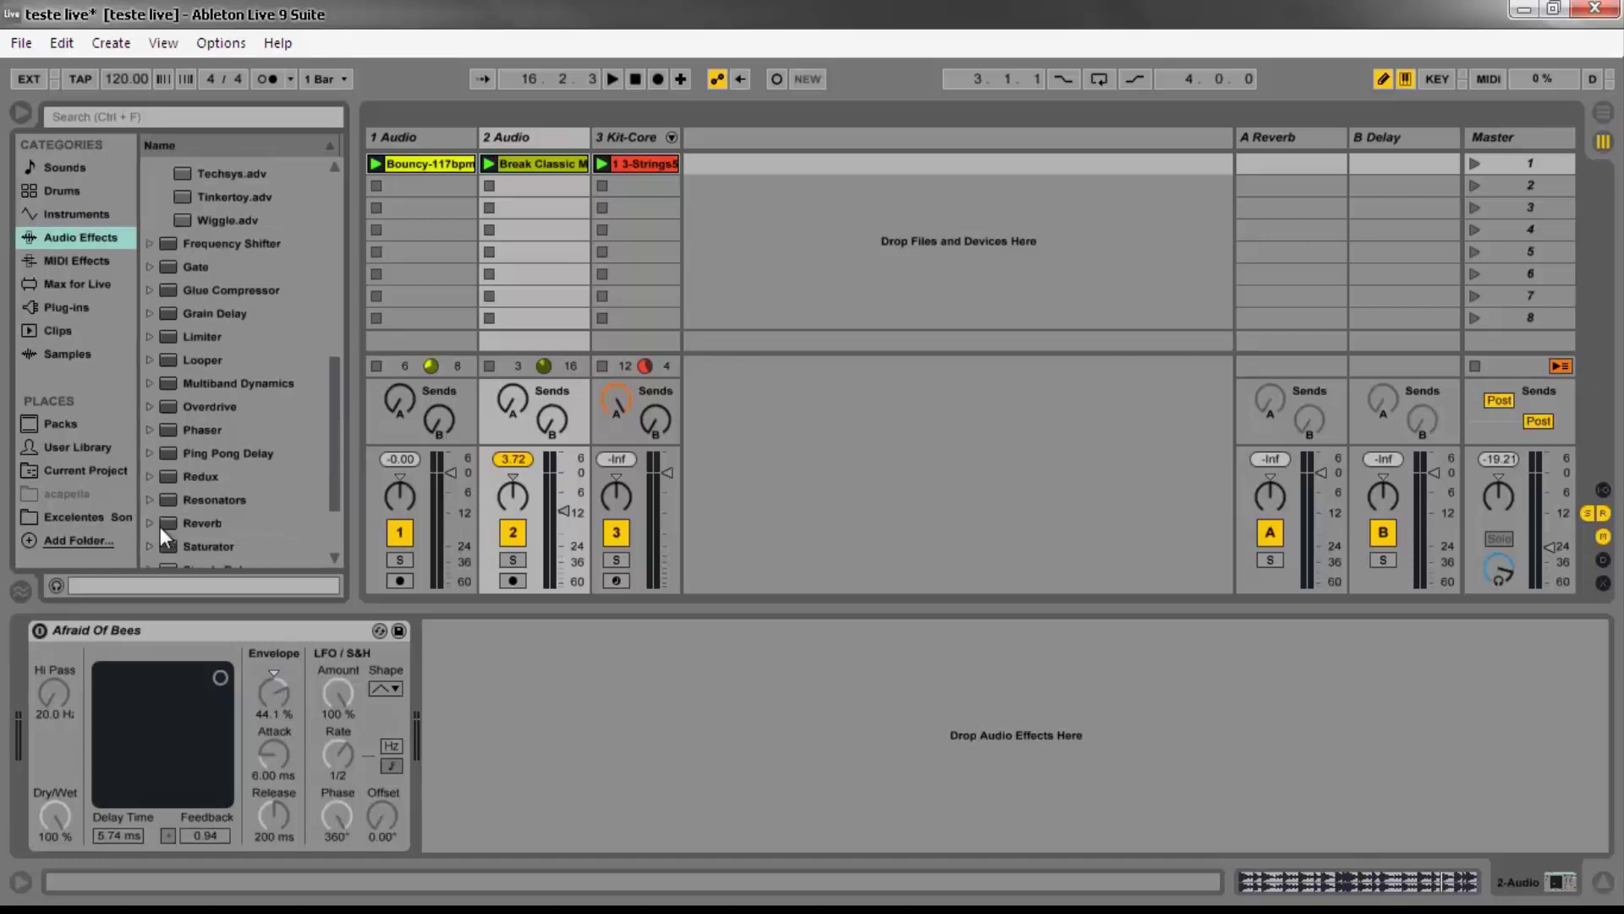
{"action": "left_click", "coordinate": [213, 522]}
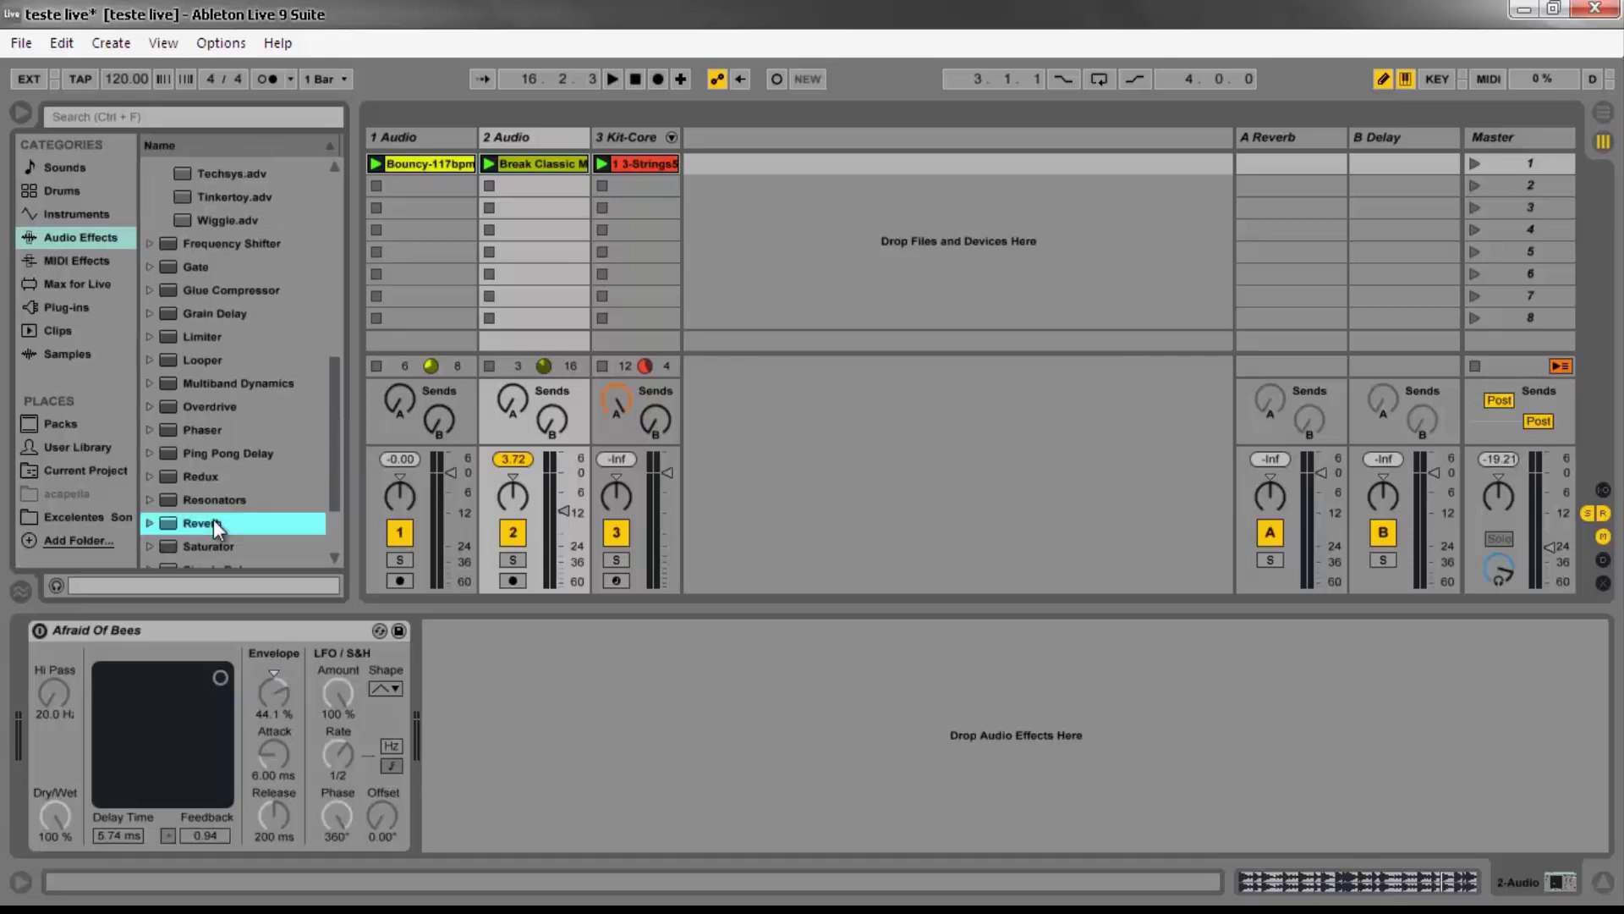
{"action": "left_click", "coordinate": [149, 524]}
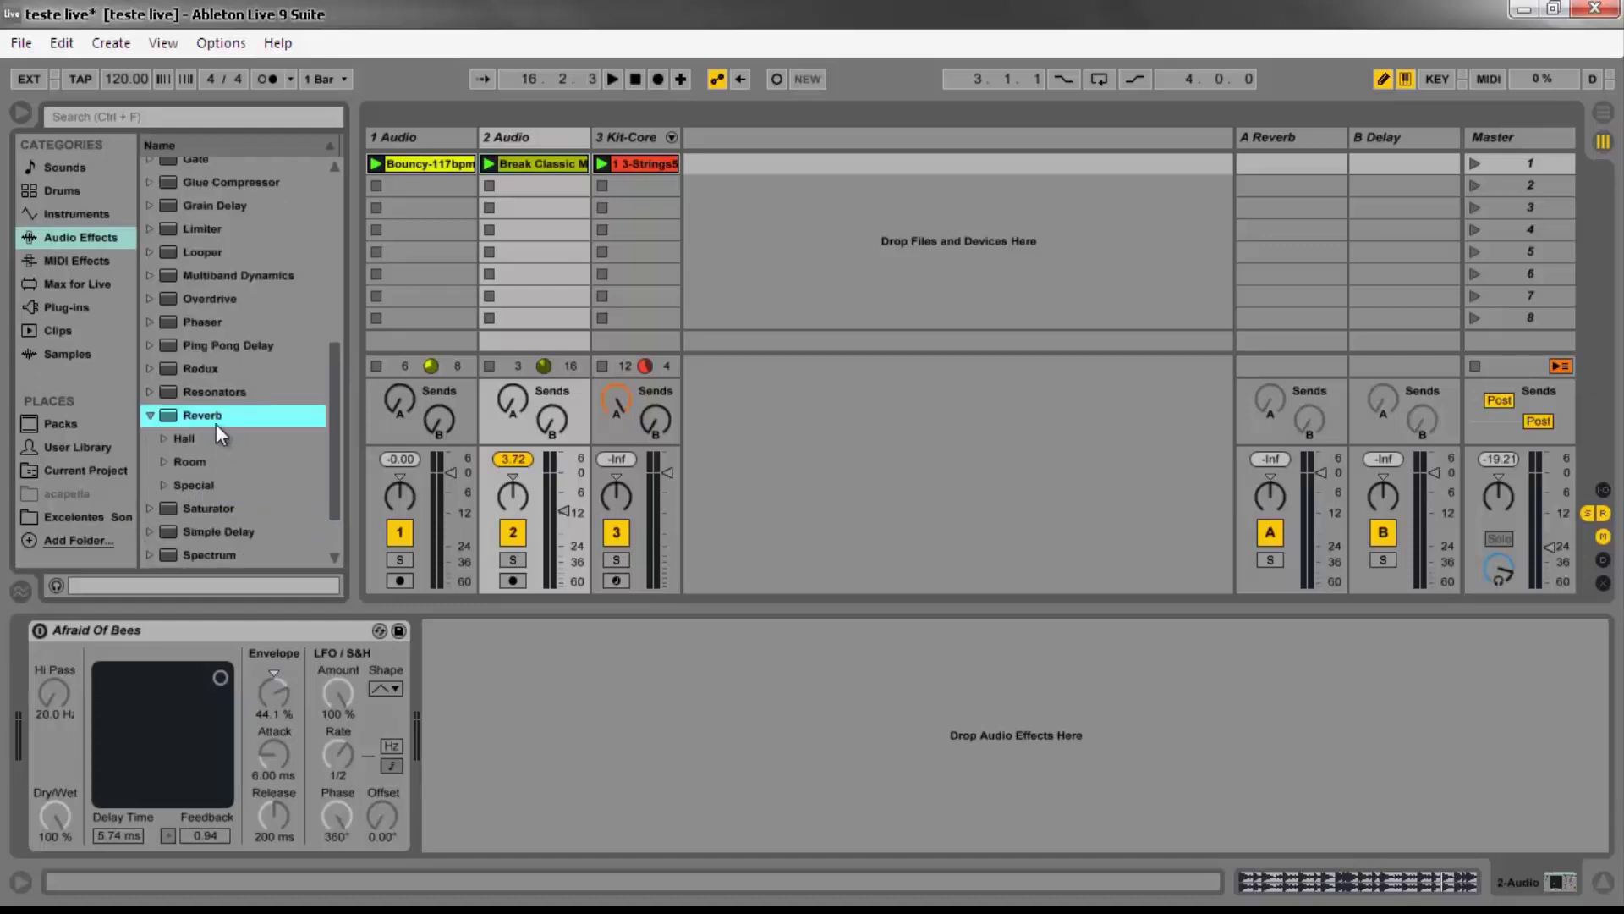
{"action": "left_click", "coordinate": [194, 445]}
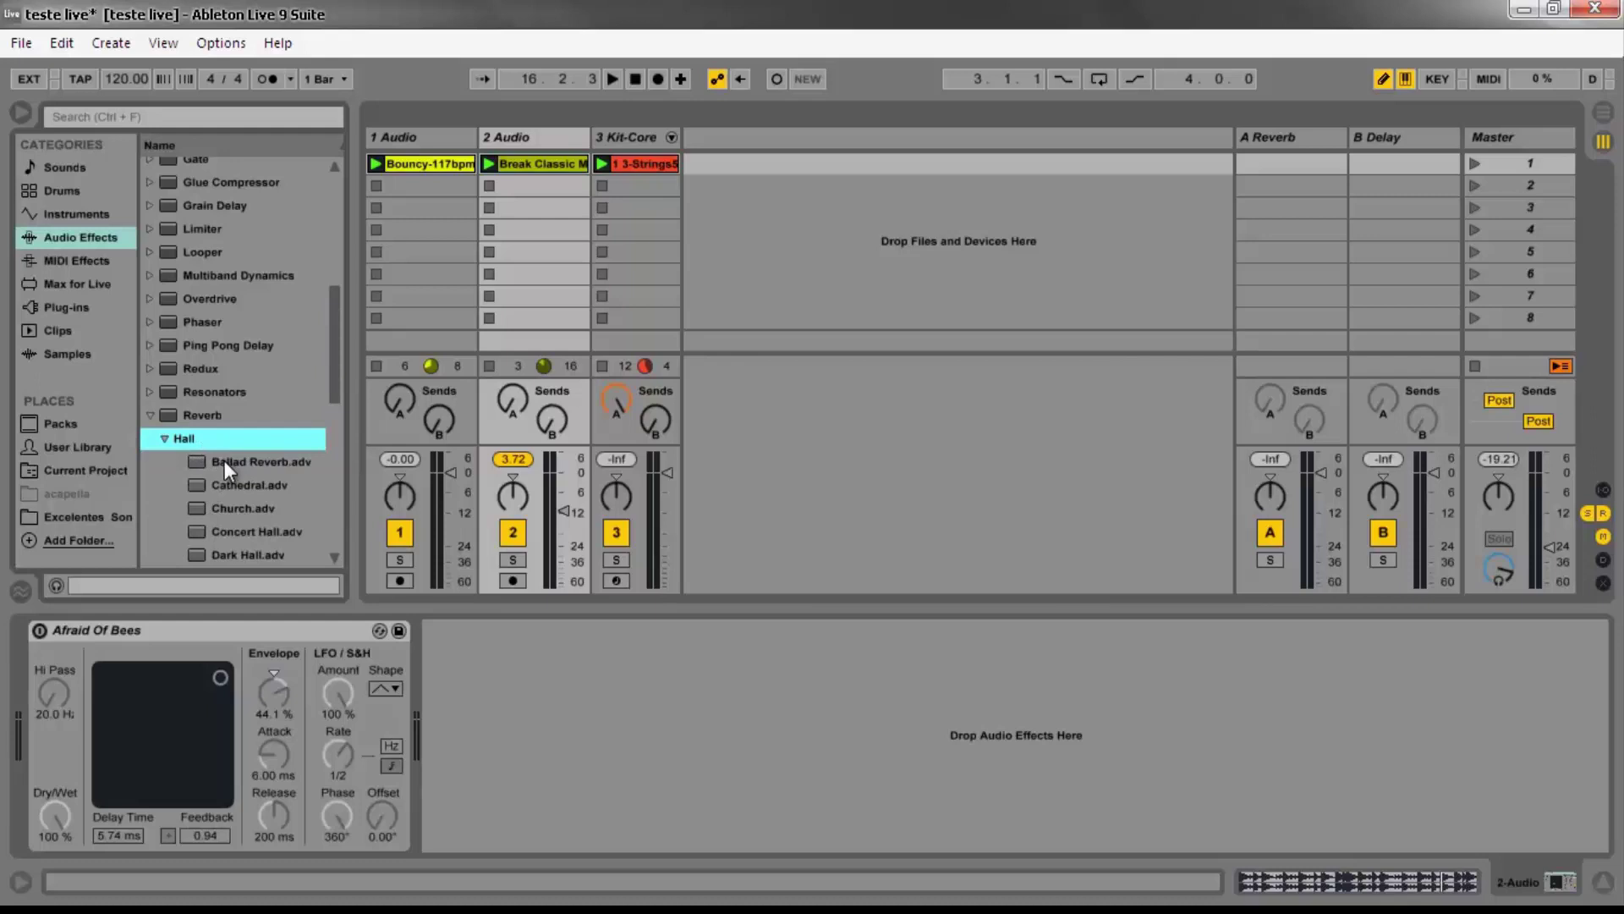
{"action": "double_click", "coordinate": [225, 460]}
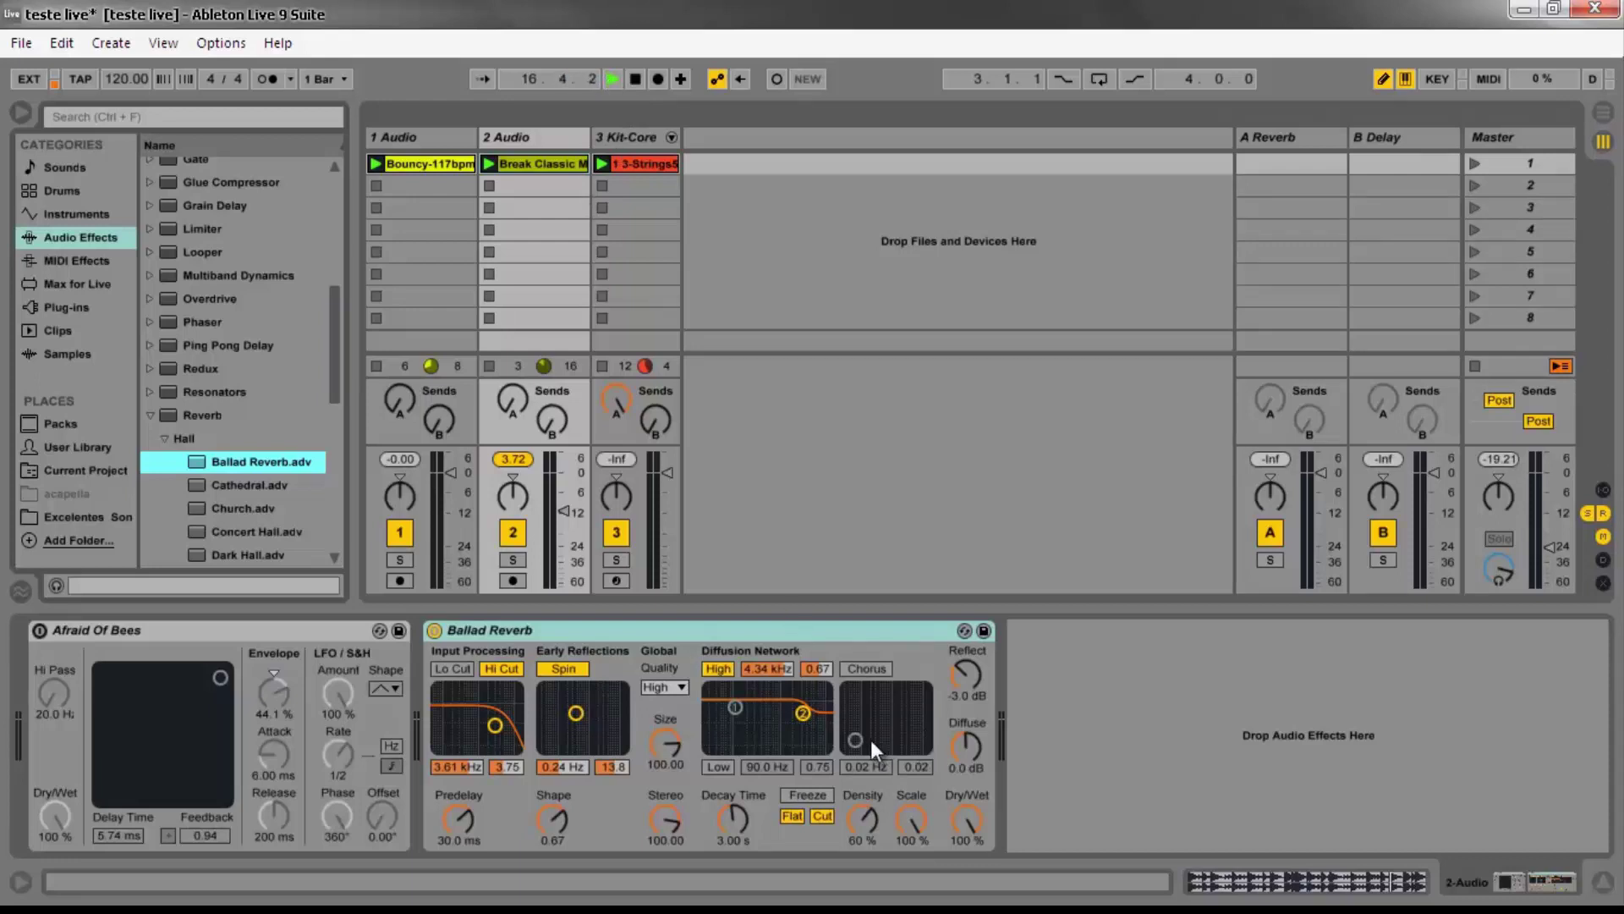
Step: Set the Ballad Reverb's chorus rate to 2.91 Hz and amount to 4.00 while the set plays, and stop playback
{"action": "left_click_drag", "start_coordinate": [856, 740], "coordinate": [902, 687]}
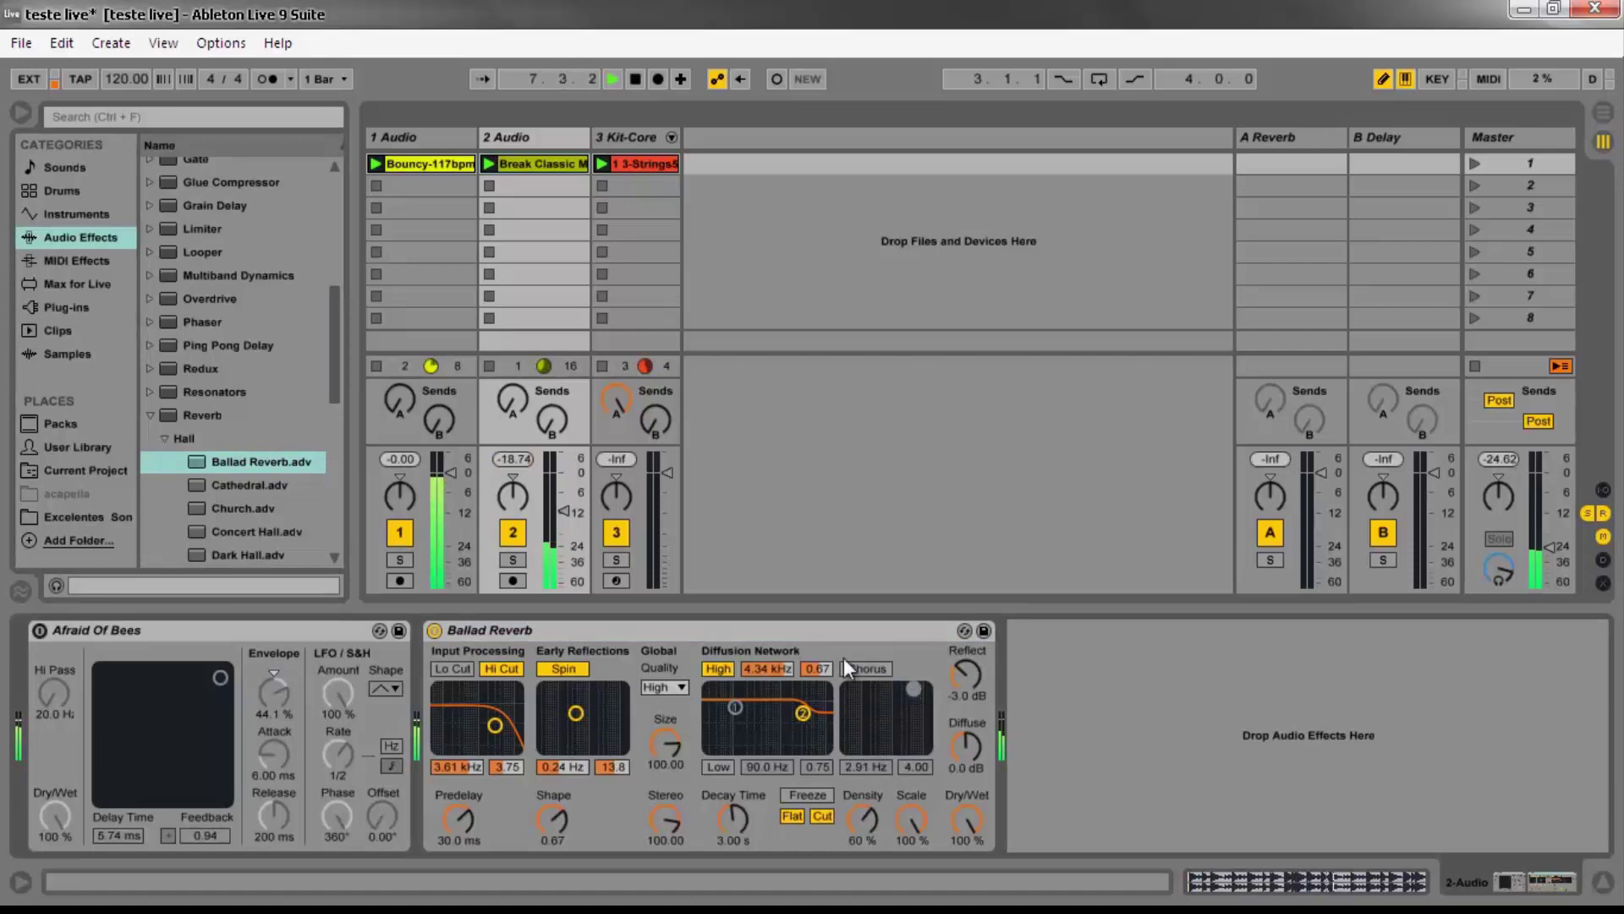
{"action": "left_click", "coordinate": [636, 79]}
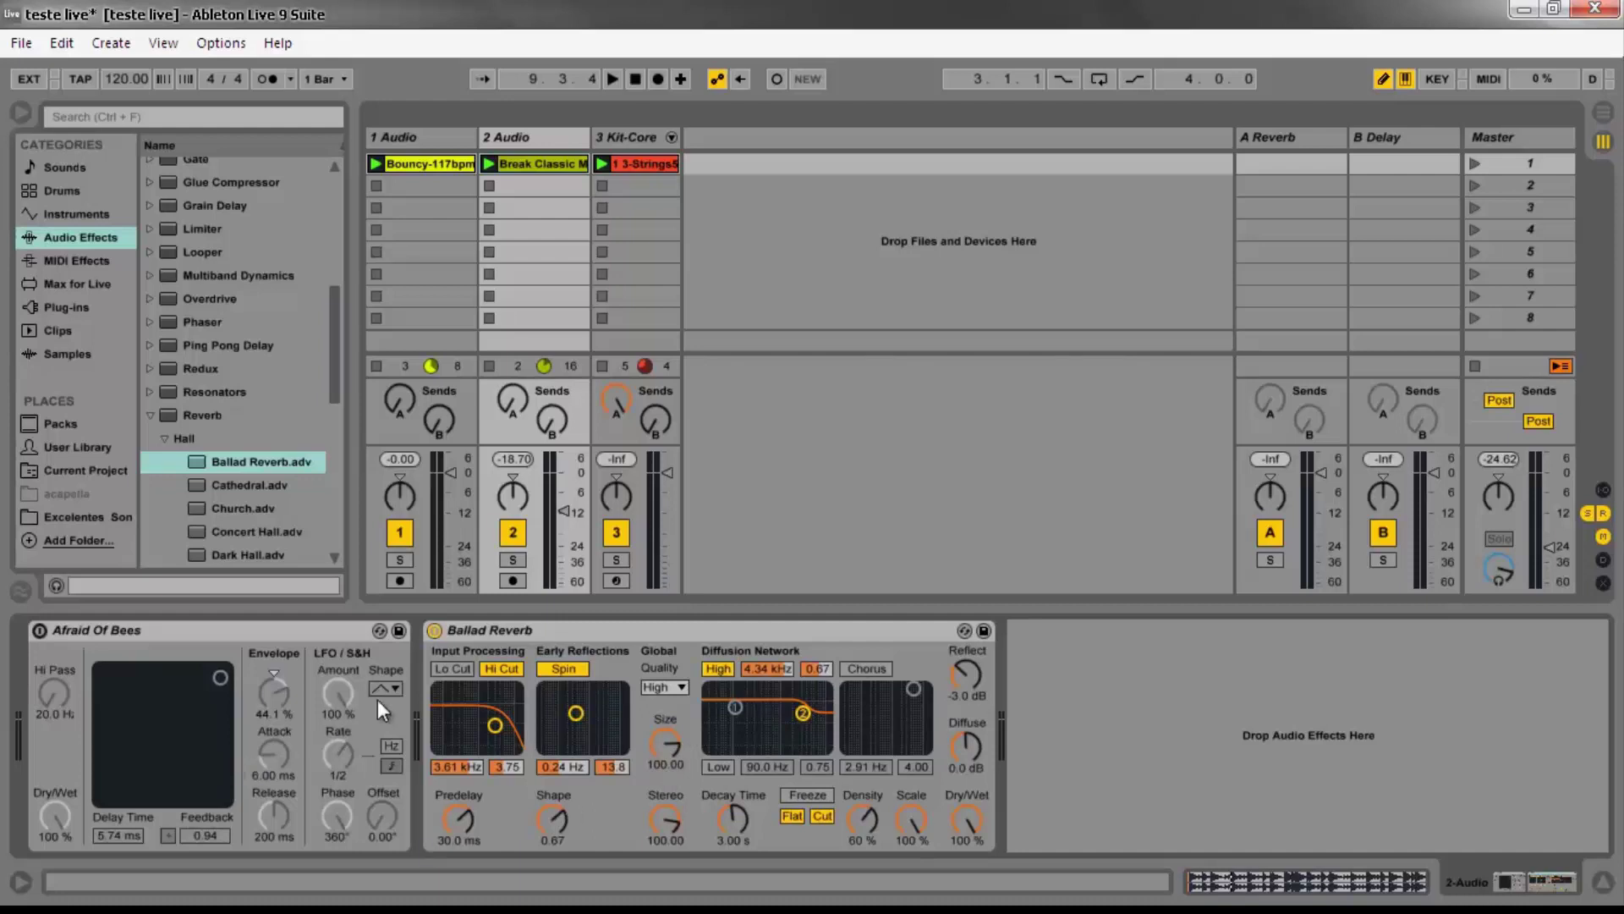
Step: Turn on the Afraid Of Bees flanger, audition the set with both effects active, and turn the Ballad Reverb off after stopping playback
{"action": "left_click", "coordinate": [434, 630]}
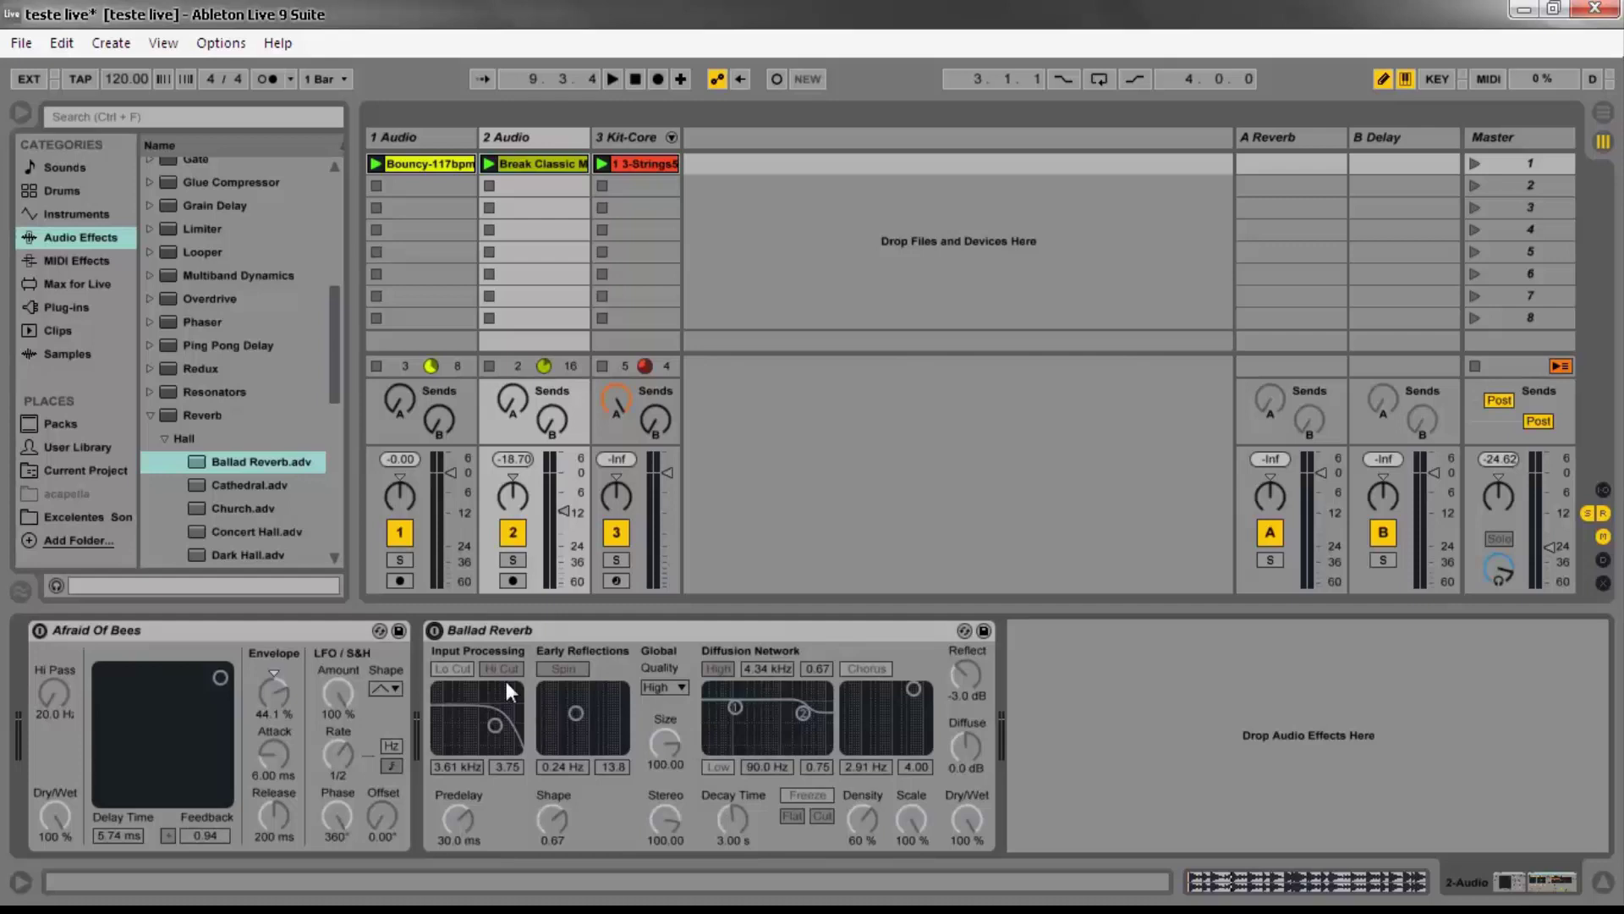
{"action": "left_click", "coordinate": [434, 631]}
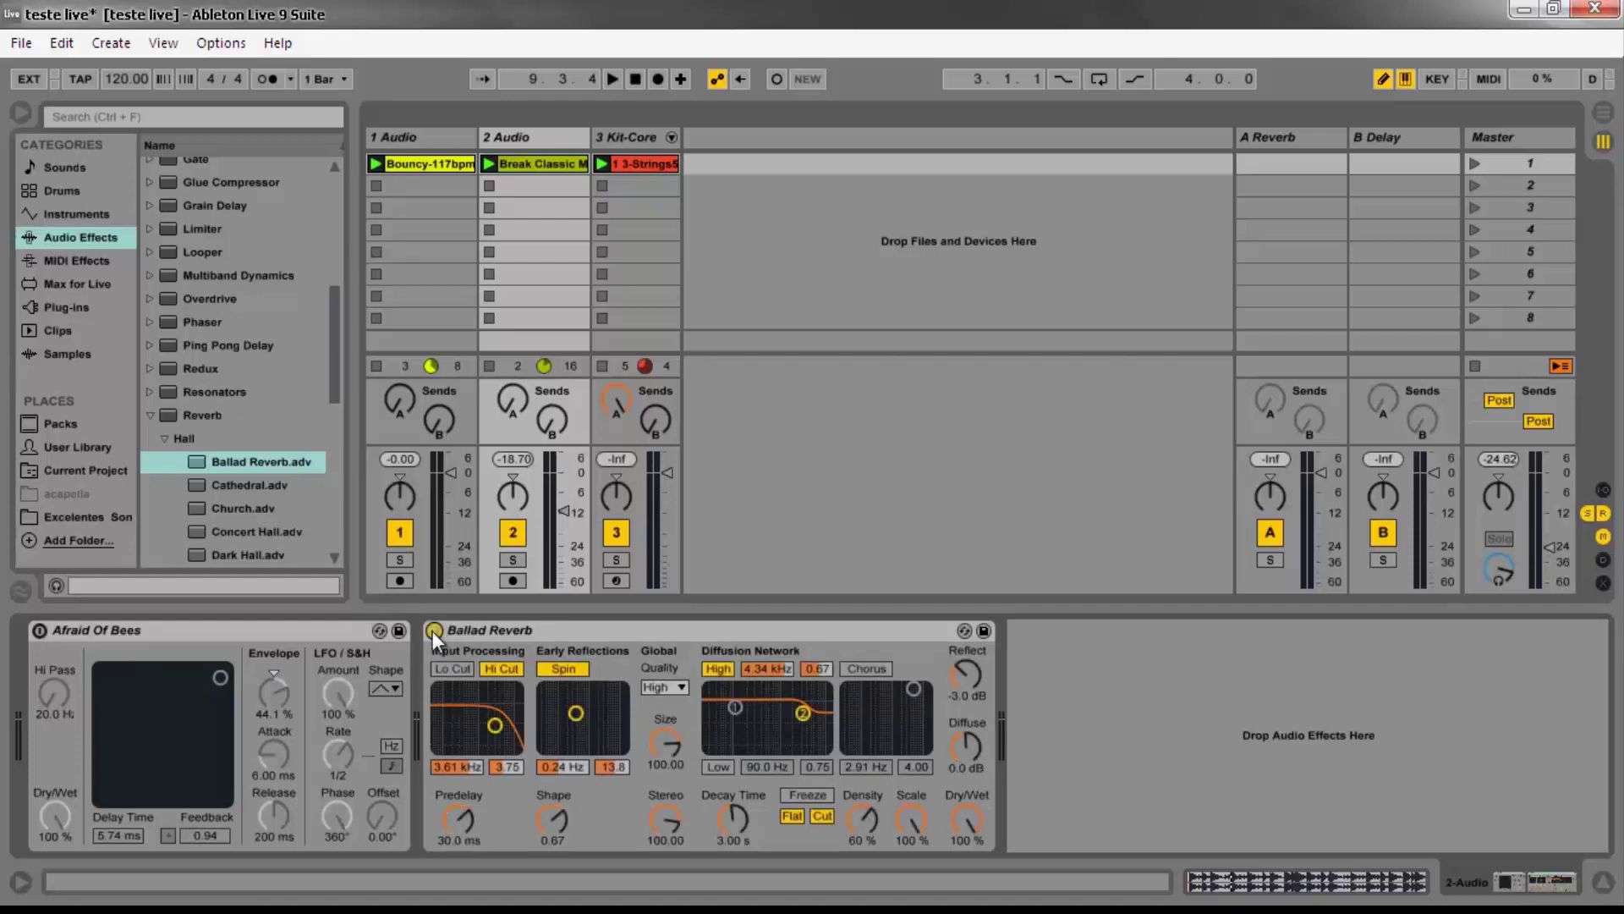
{"action": "left_click", "coordinate": [40, 632]}
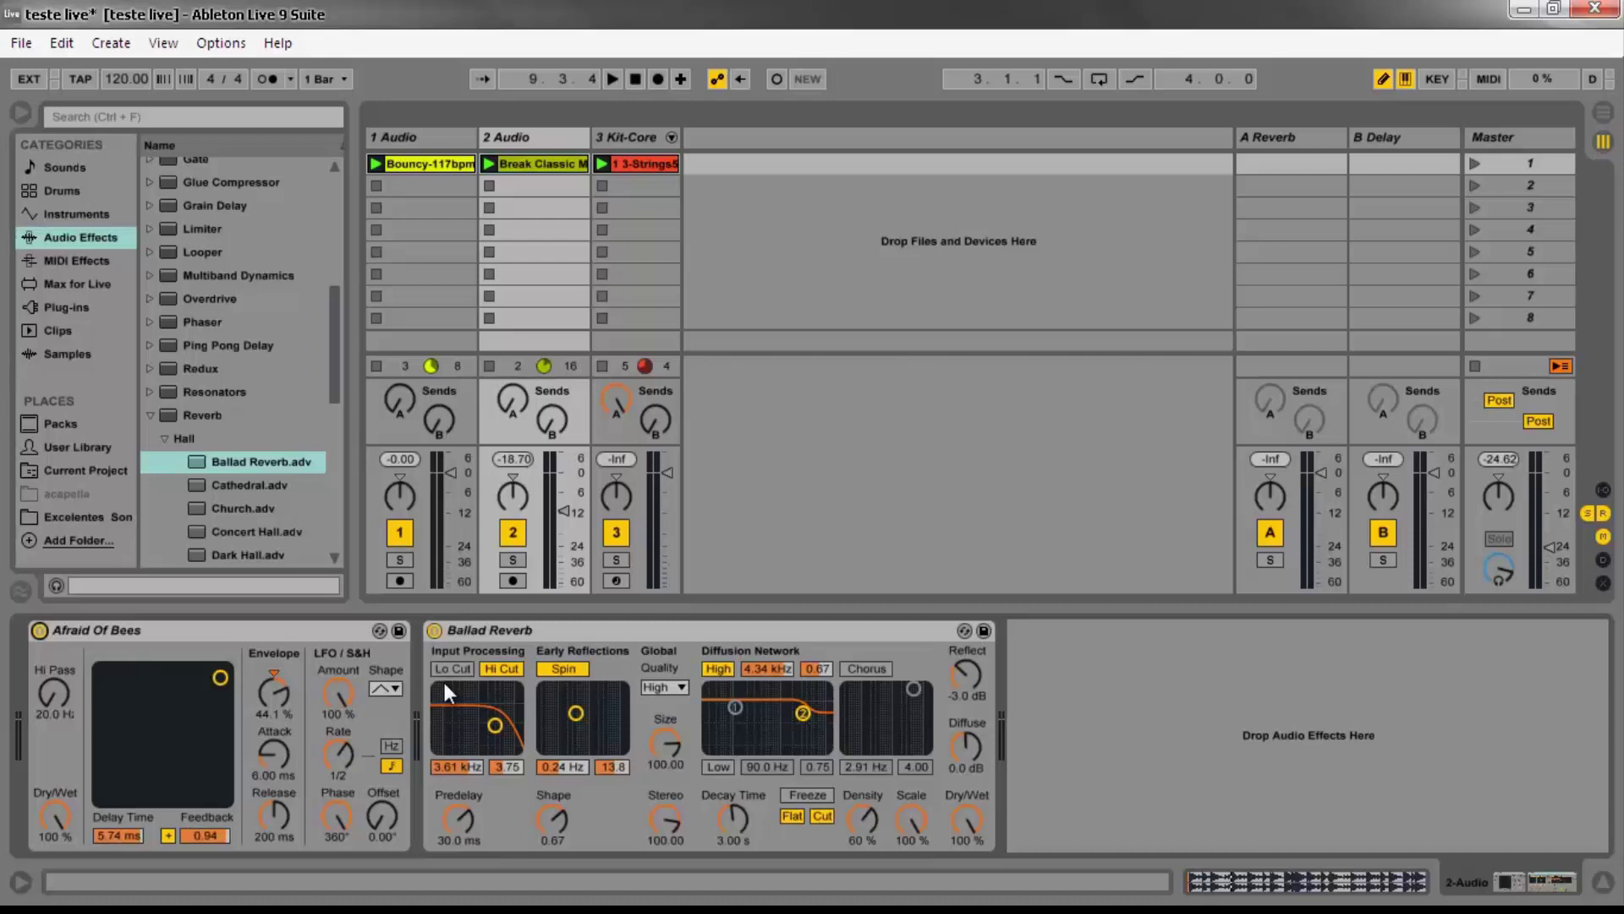
{"action": "left_click", "coordinate": [609, 78]}
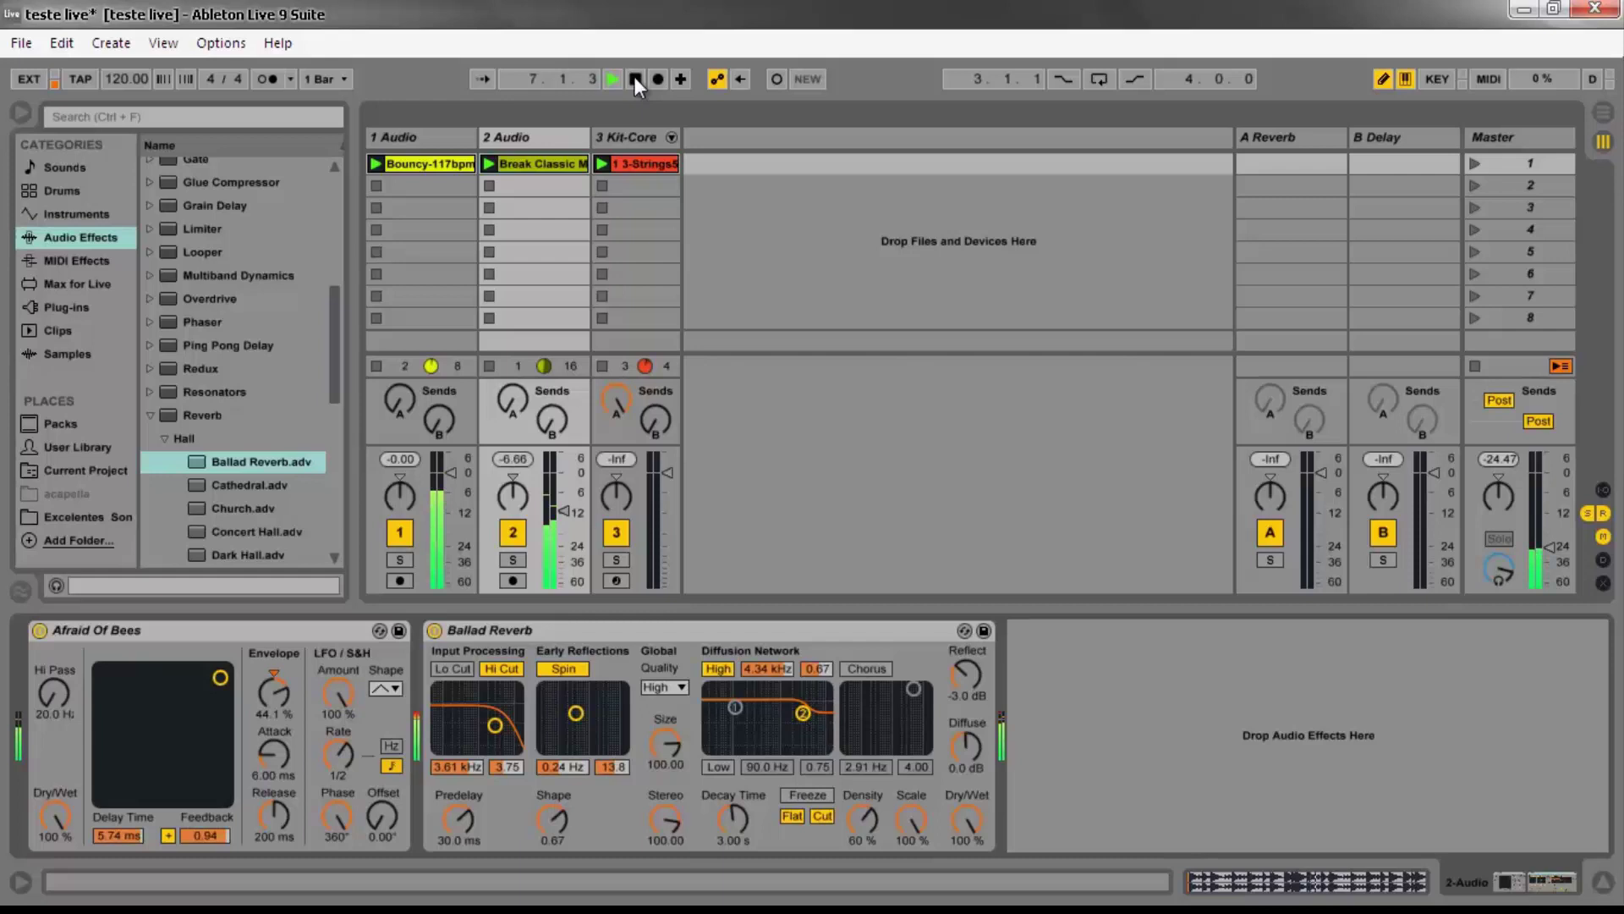
{"action": "key", "text": "space"}
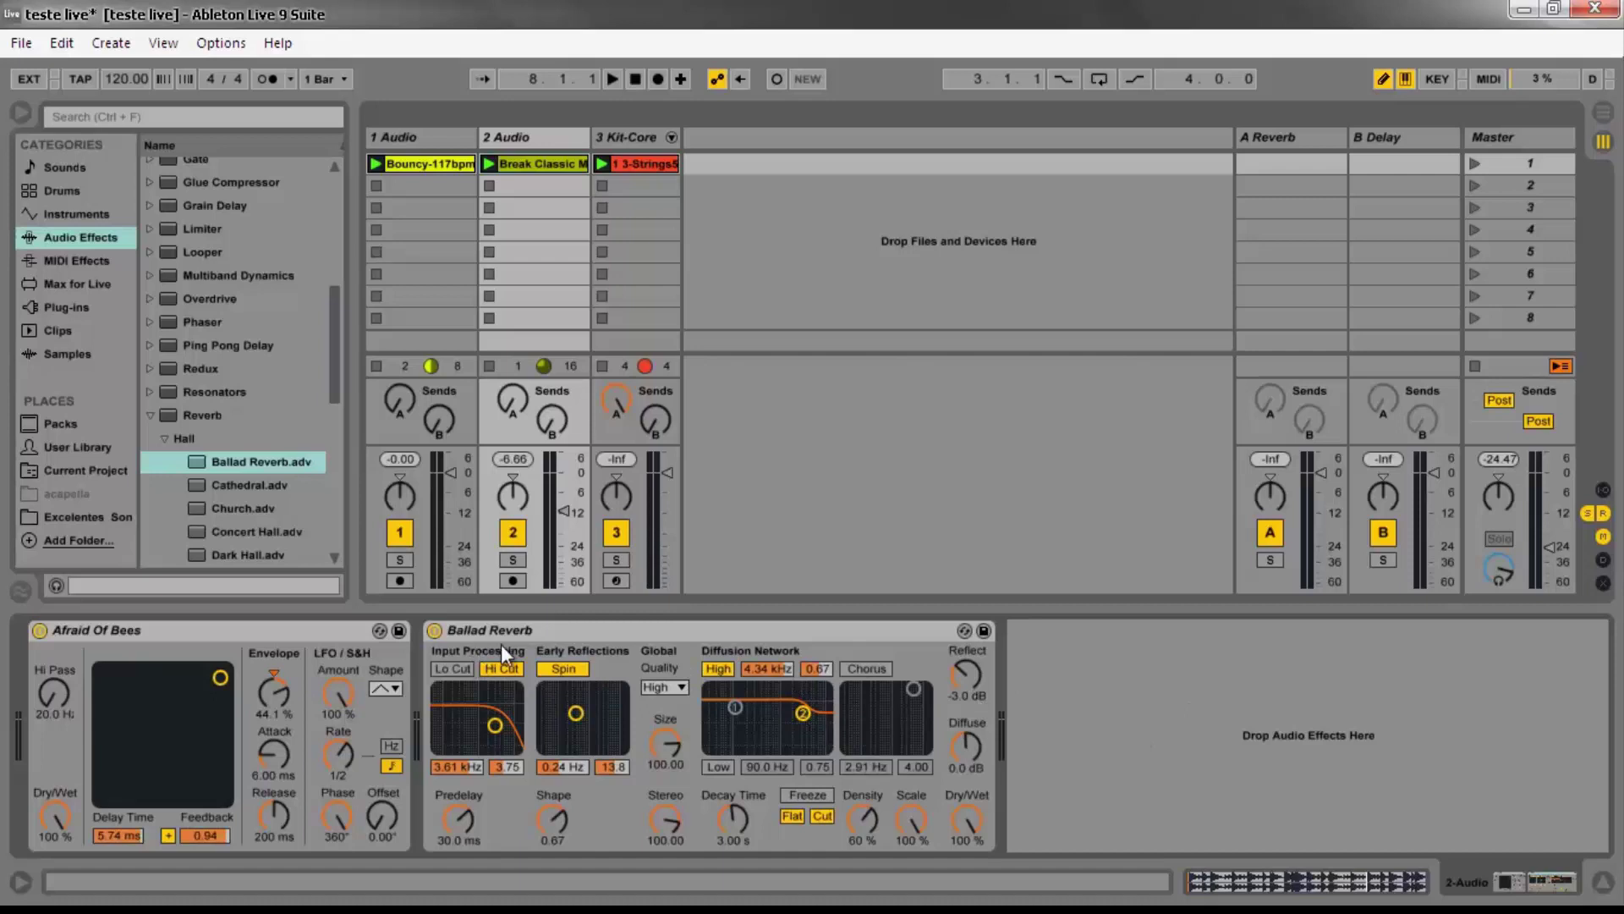
{"action": "left_click", "coordinate": [435, 631]}
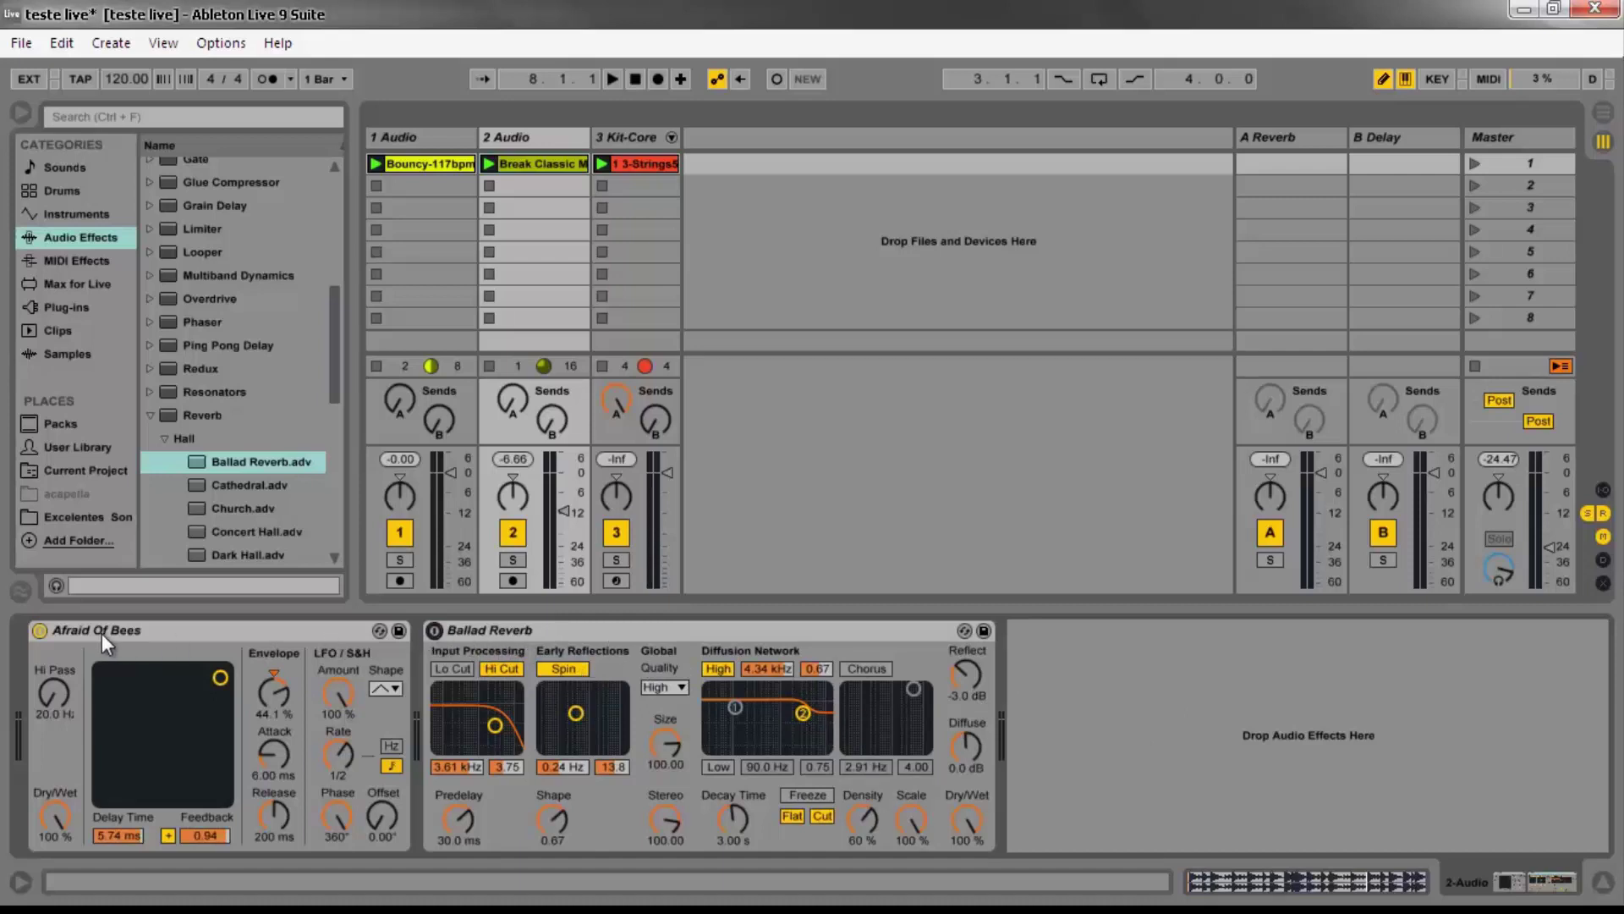